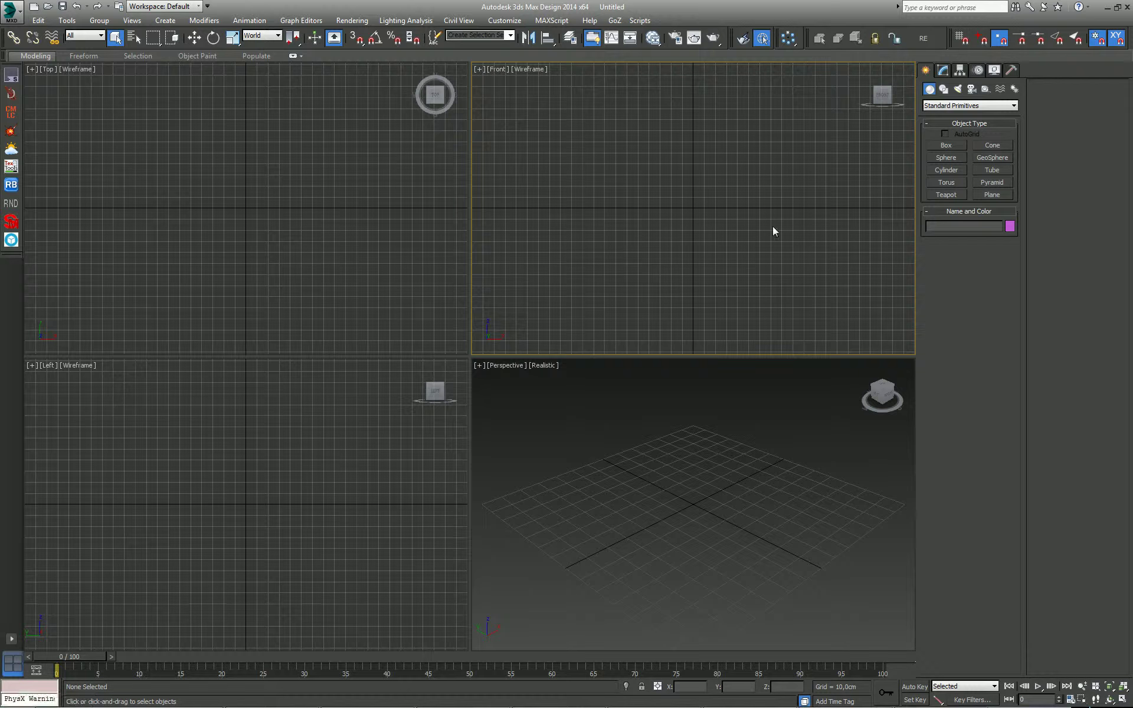
Create a cylinder and zero its X and Y position at the world origin
{"action": "left_click", "coordinate": [948, 171]}
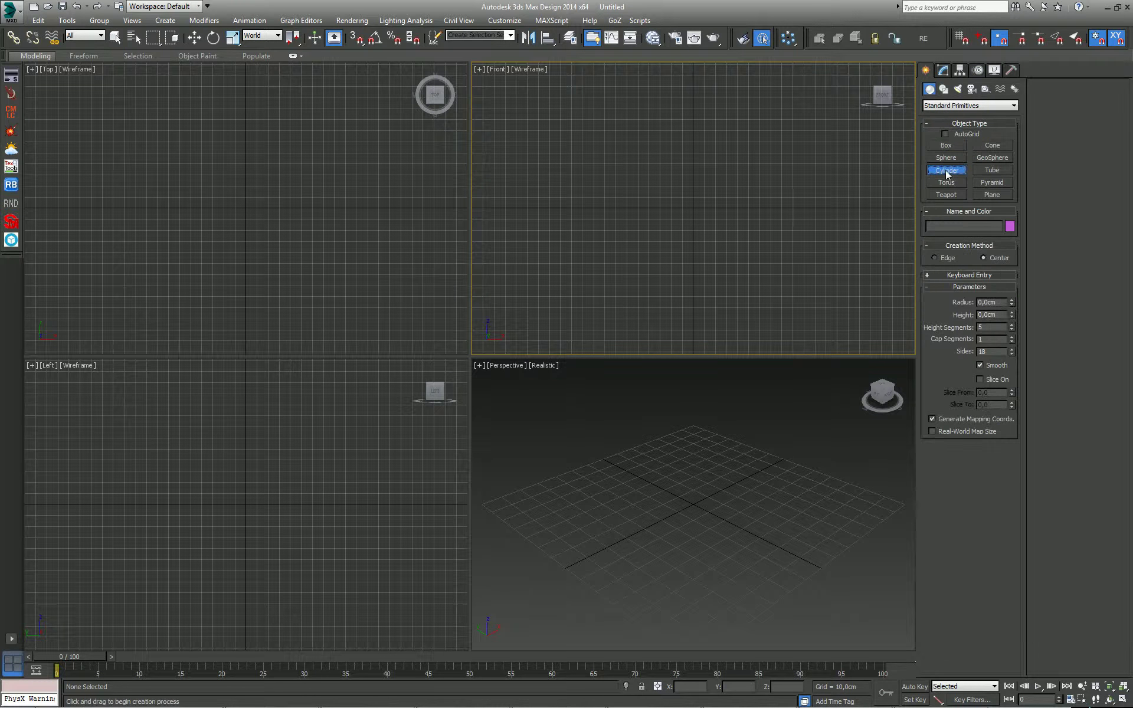
{"action": "left_click_drag", "start_coordinate": [692, 505], "coordinate": [691, 527]}
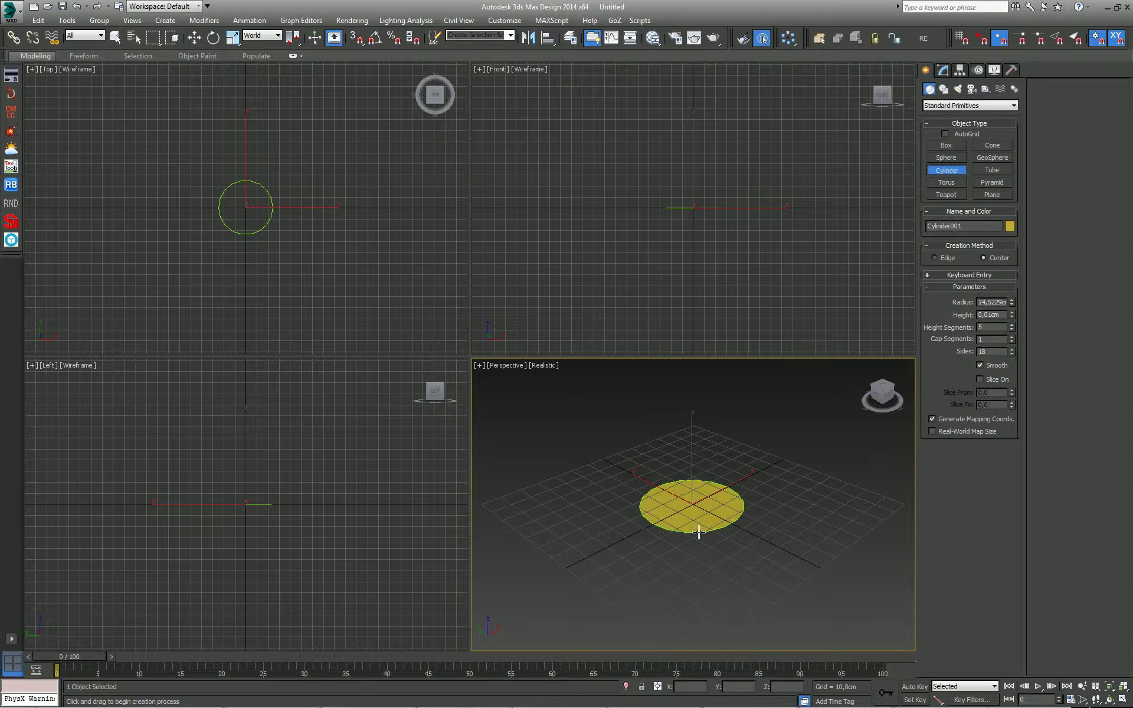
{"action": "key", "text": "alt+w"}
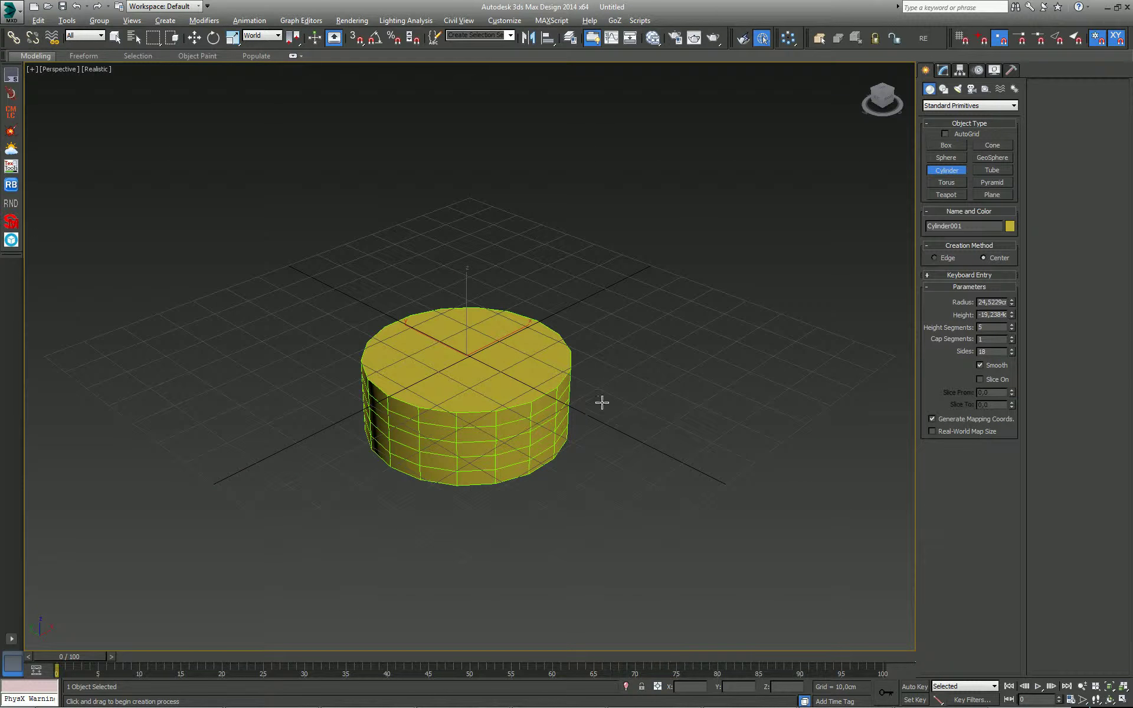
{"action": "right_click", "coordinate": [645, 437]}
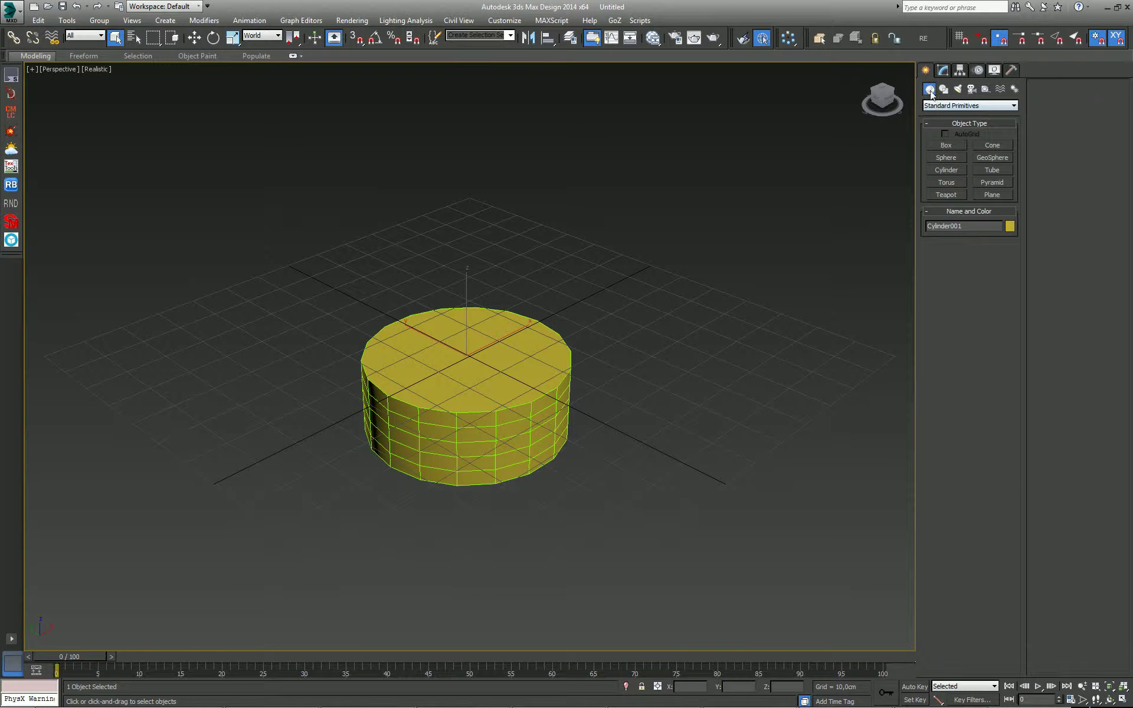
{"action": "left_click", "coordinate": [194, 38]}
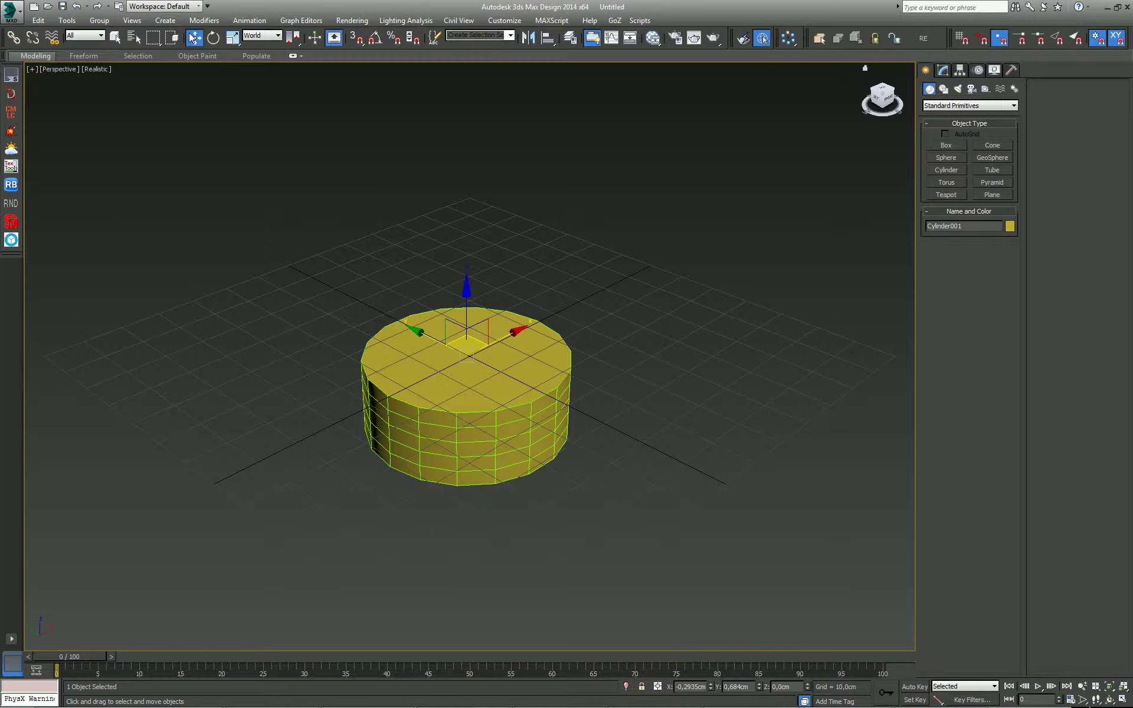
{"action": "right_click", "coordinate": [711, 686]}
{"action": "right_click", "coordinate": [759, 687]}
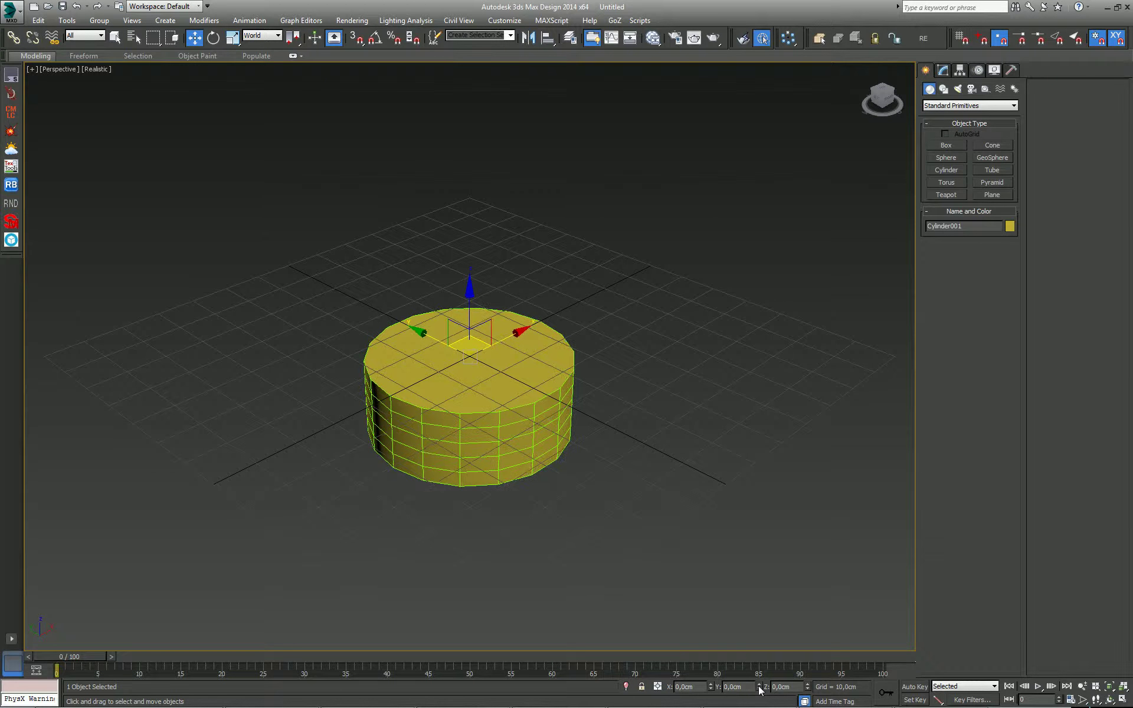
Give the cylinder 1 height segment, 12 sides and a 50cm radius
{"action": "left_click", "coordinate": [943, 70]}
{"action": "right_click", "coordinate": [1011, 353]}
{"action": "double_click", "coordinate": [989, 379]}
{"action": "type", "text": "12"}
{"action": "key", "text": "Return"}
{"action": "double_click", "coordinate": [990, 329]}
{"action": "type", "text": "50"}
{"action": "key", "text": "Return"}
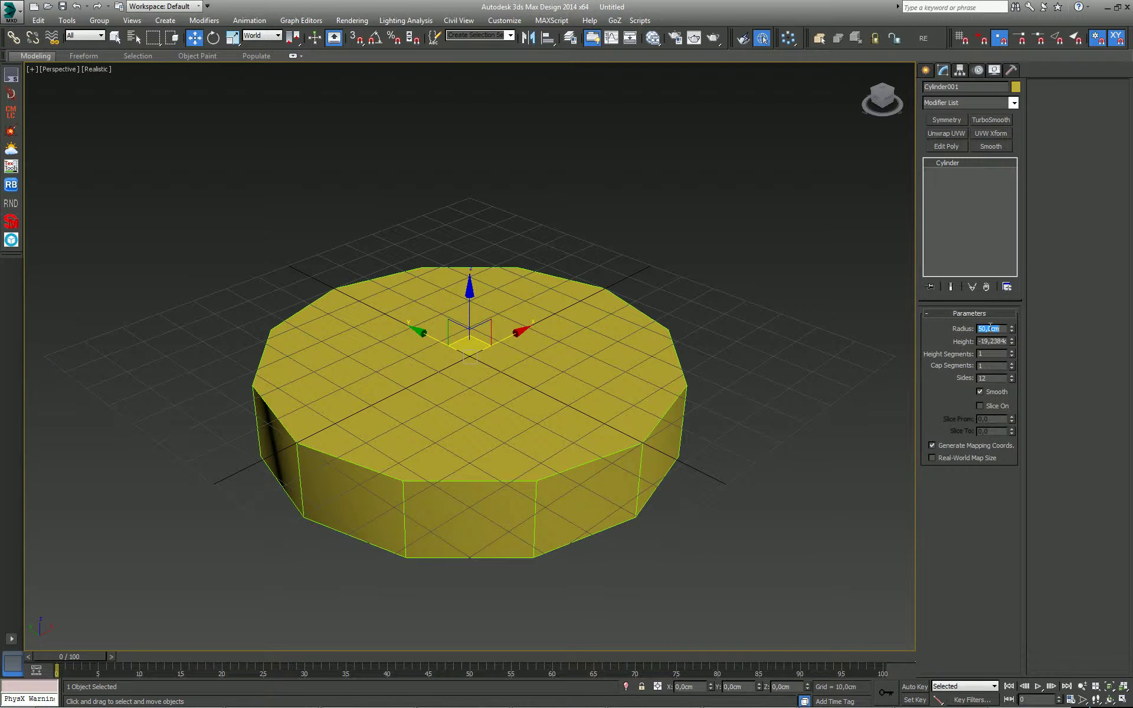
Add an Edit Poly modifier and delete the cylinder's side faces, keeping only the top disc
{"action": "left_click", "coordinate": [949, 147]}
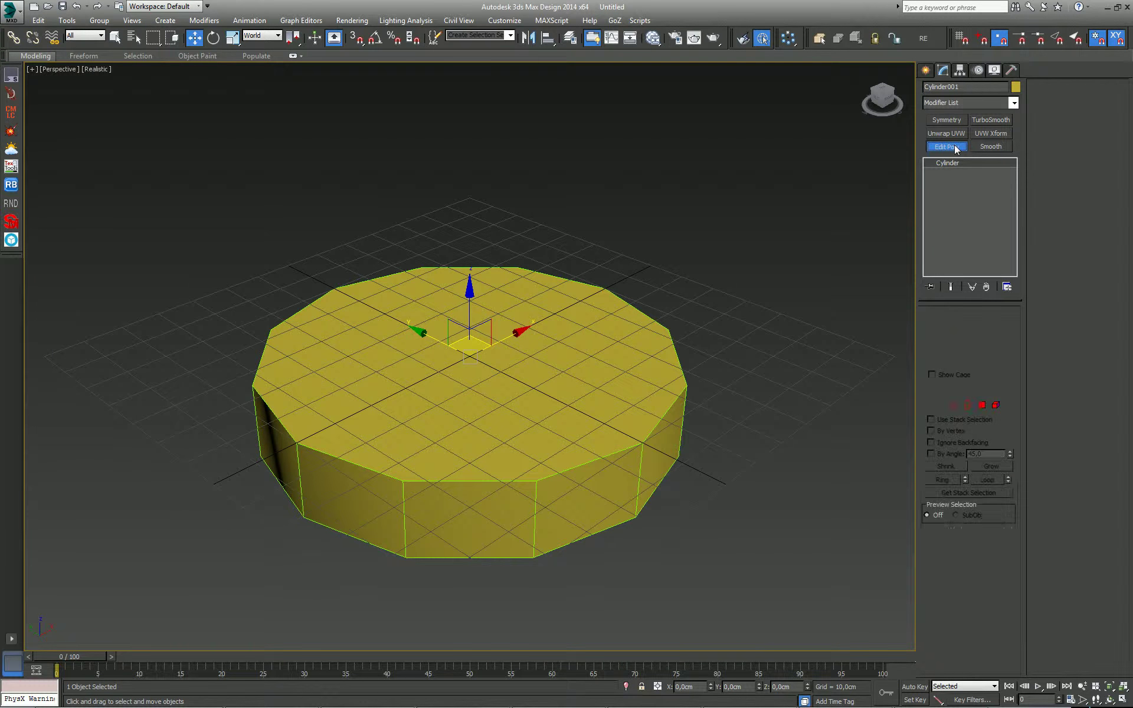
{"action": "left_click", "coordinate": [982, 406]}
{"action": "left_click", "coordinate": [620, 404]}
{"action": "key", "text": "ctrl+i"}
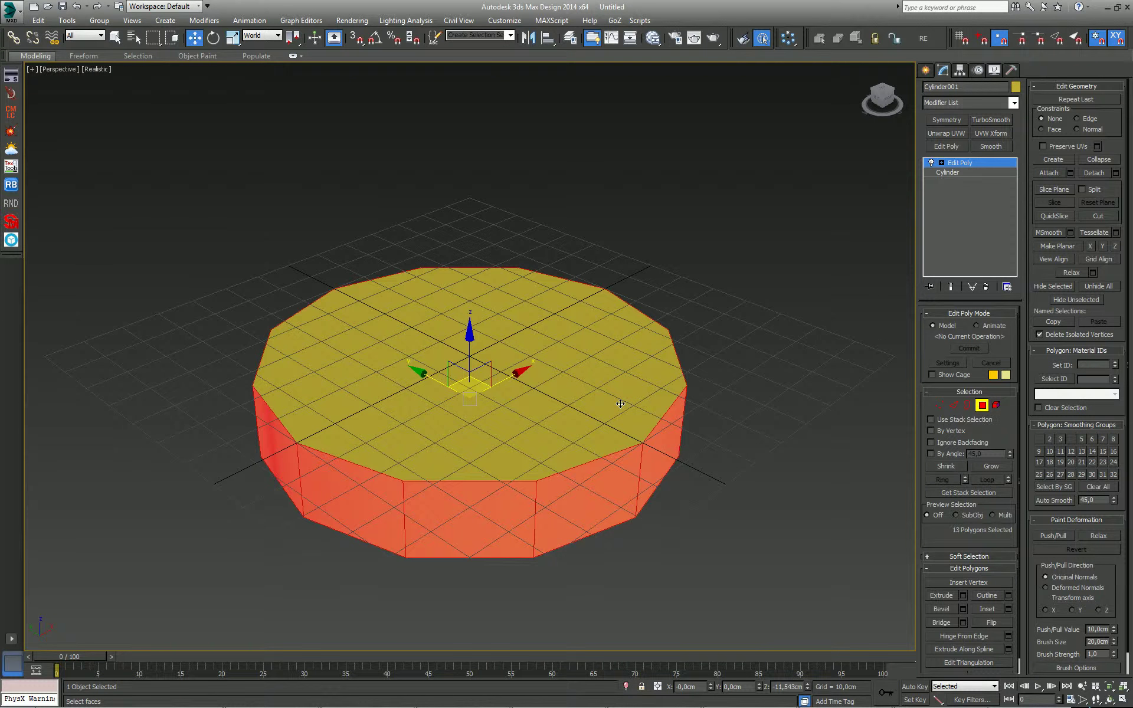
{"action": "key", "text": "Delete"}
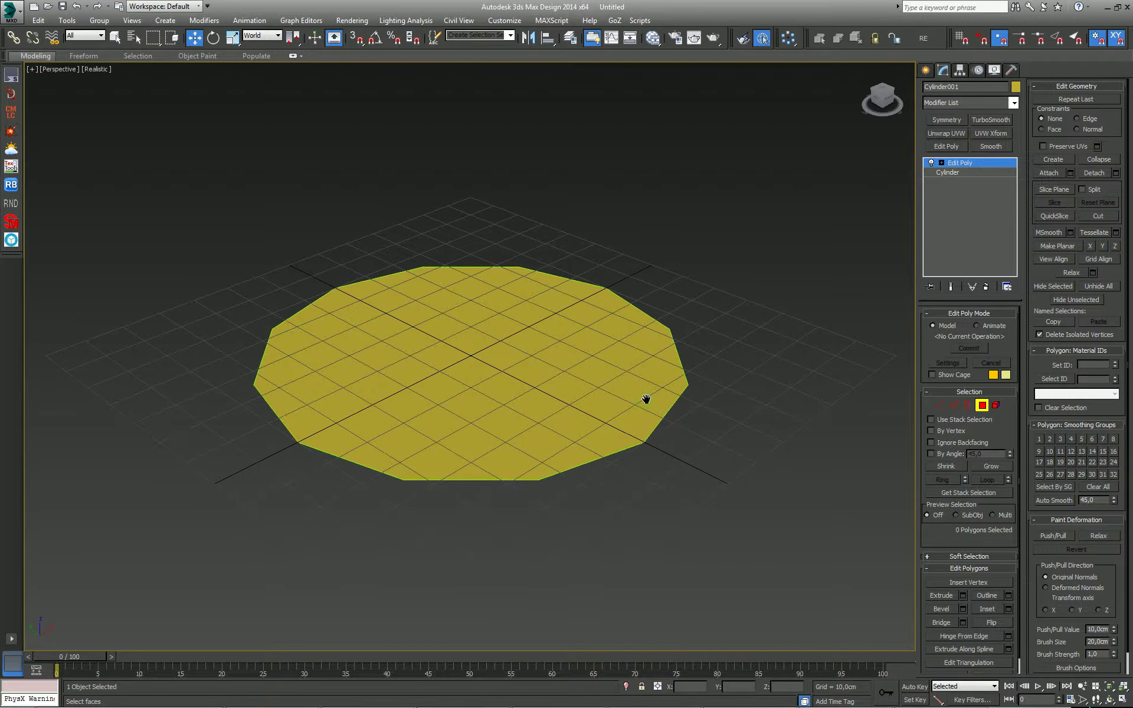
Inset the disc about 9.9cm, delete the centre polygon, and select the inner border
{"action": "left_click", "coordinate": [605, 390]}
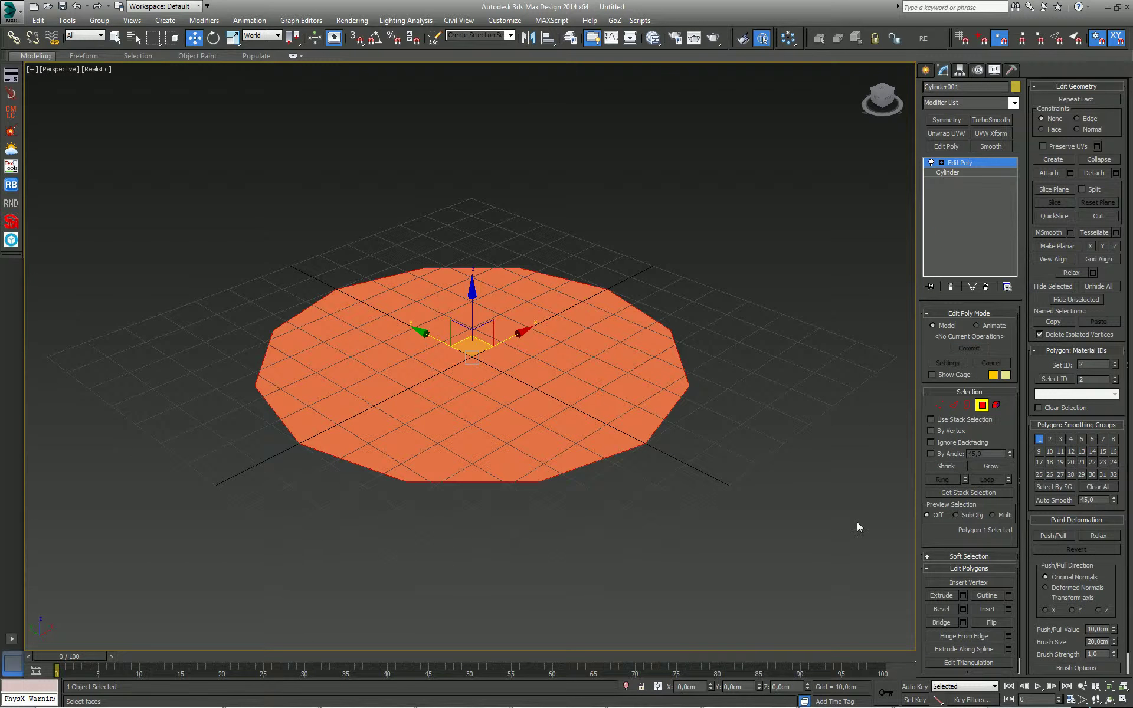
{"action": "left_click", "coordinate": [1008, 609]}
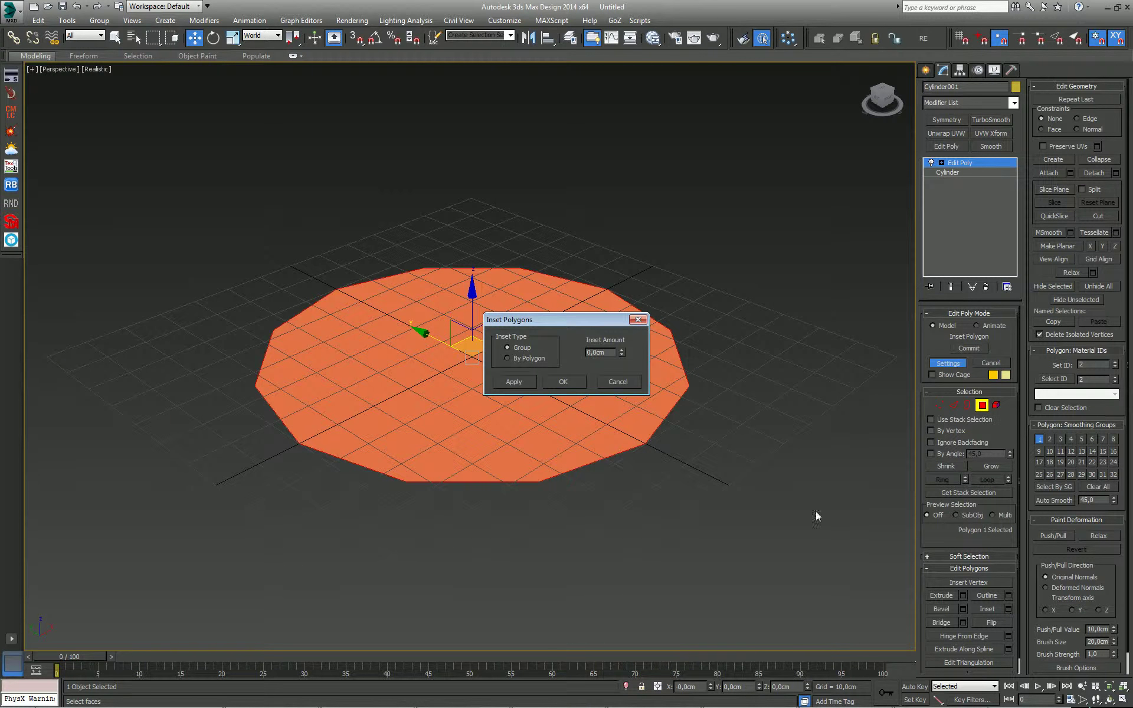
{"action": "left_click_drag", "start_coordinate": [622, 352], "coordinate": [602, 334]}
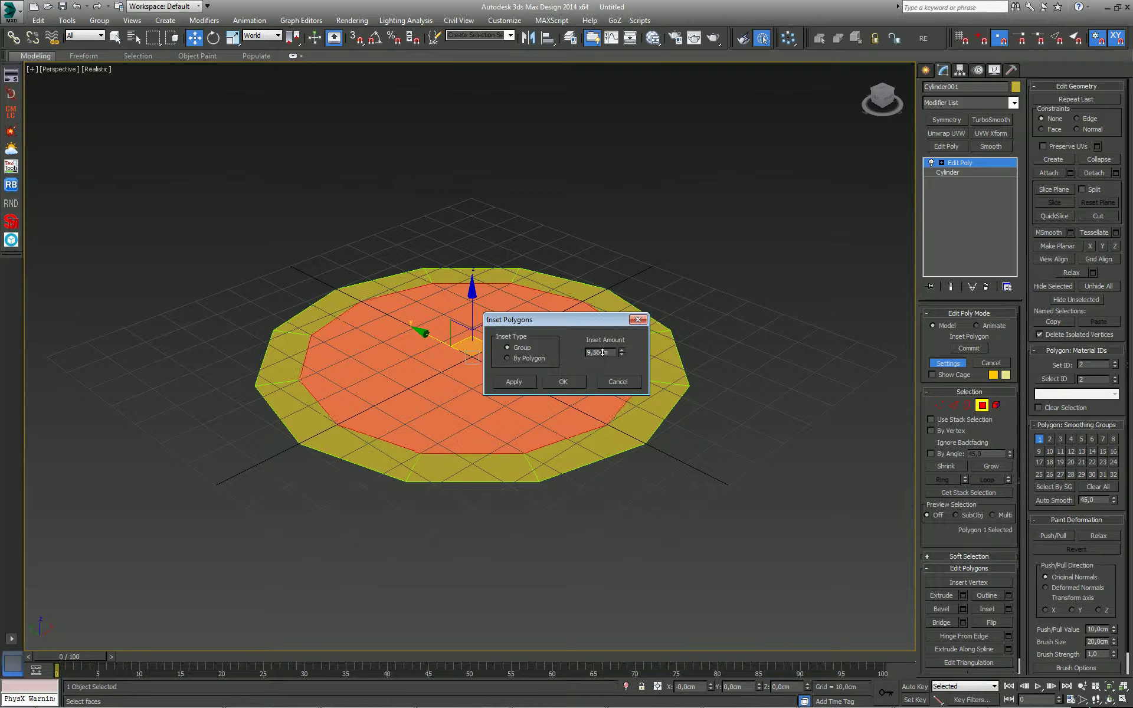
{"action": "left_click", "coordinate": [515, 381]}
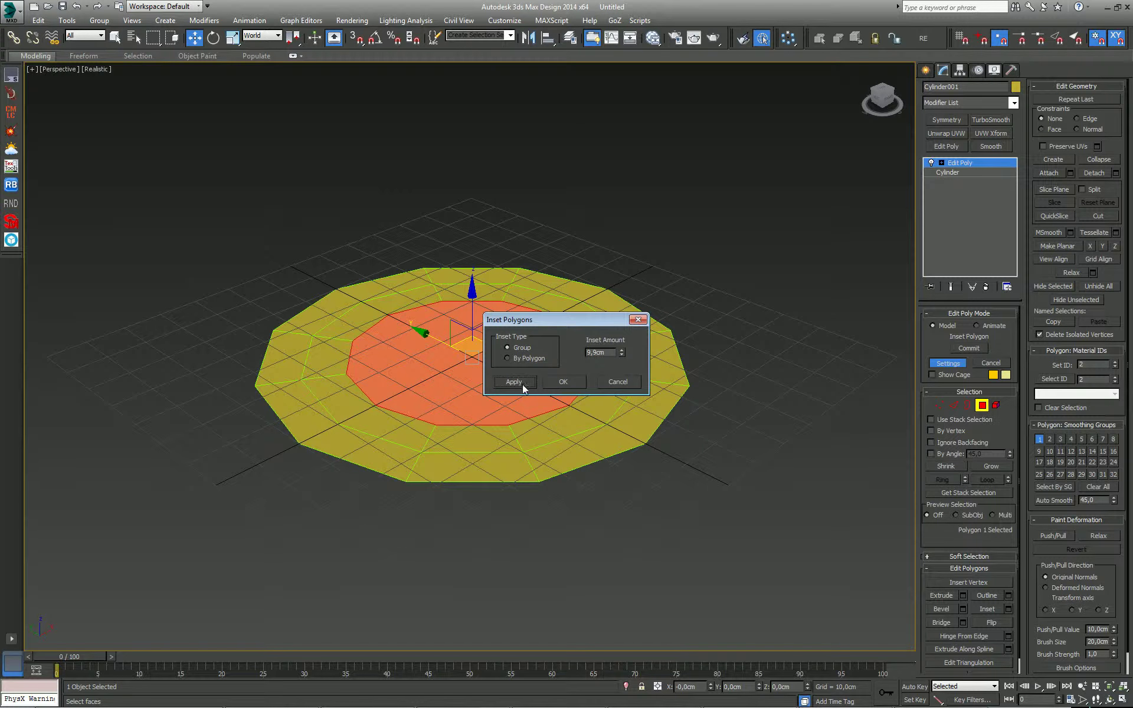
{"action": "left_click", "coordinate": [572, 385]}
{"action": "key", "text": "Delete"}
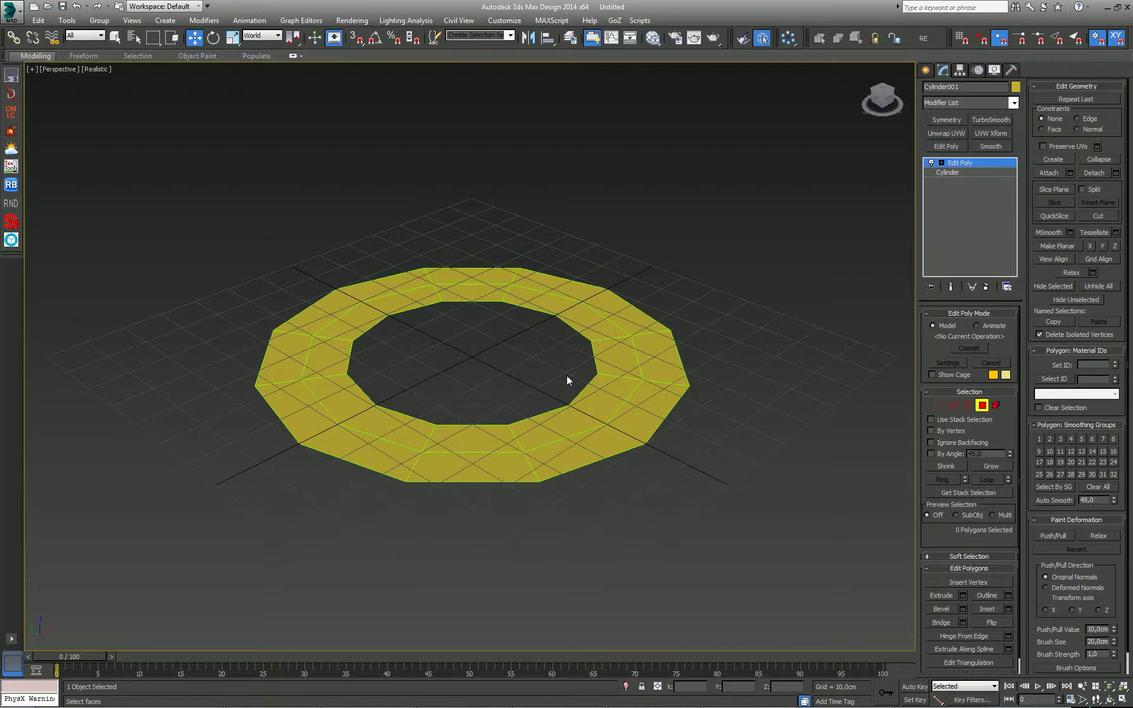
{"action": "left_click", "coordinate": [968, 405]}
{"action": "left_click", "coordinate": [582, 332]}
Extrude the inner border downward and assign smoothing group 1 to all 24 polygons
{"action": "left_click_drag", "start_coordinate": [473, 356], "coordinate": [480, 335], "text": "shift"}
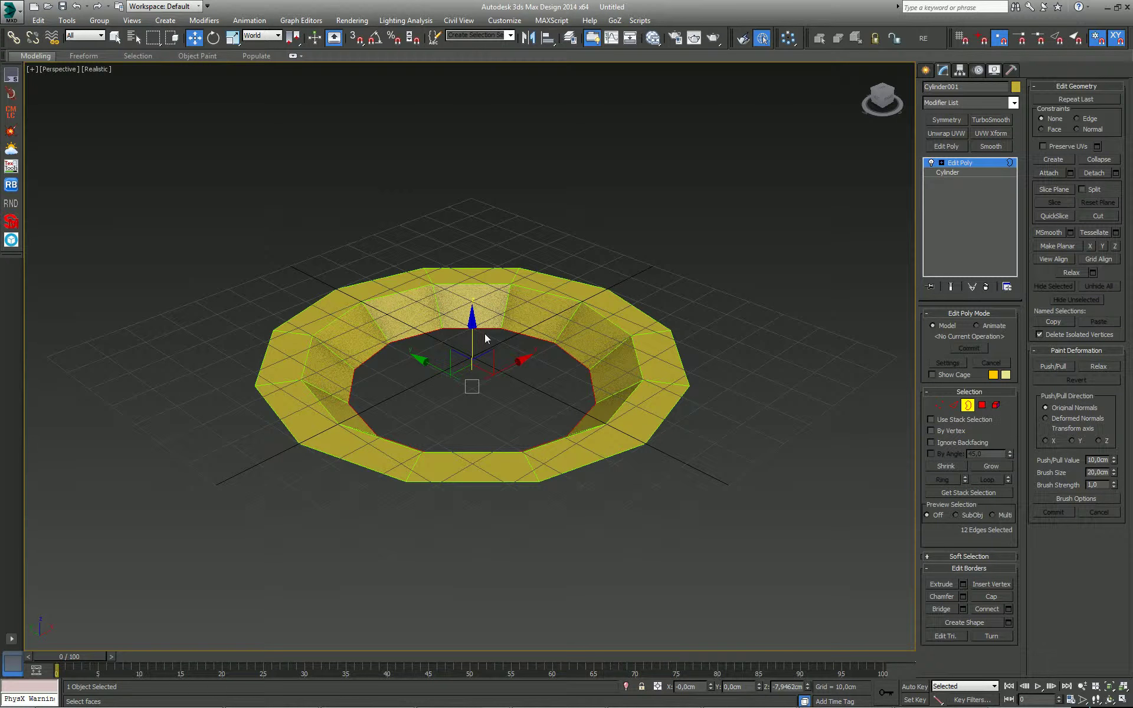
{"action": "left_click", "coordinate": [982, 405]}
{"action": "key", "text": "ctrl+a"}
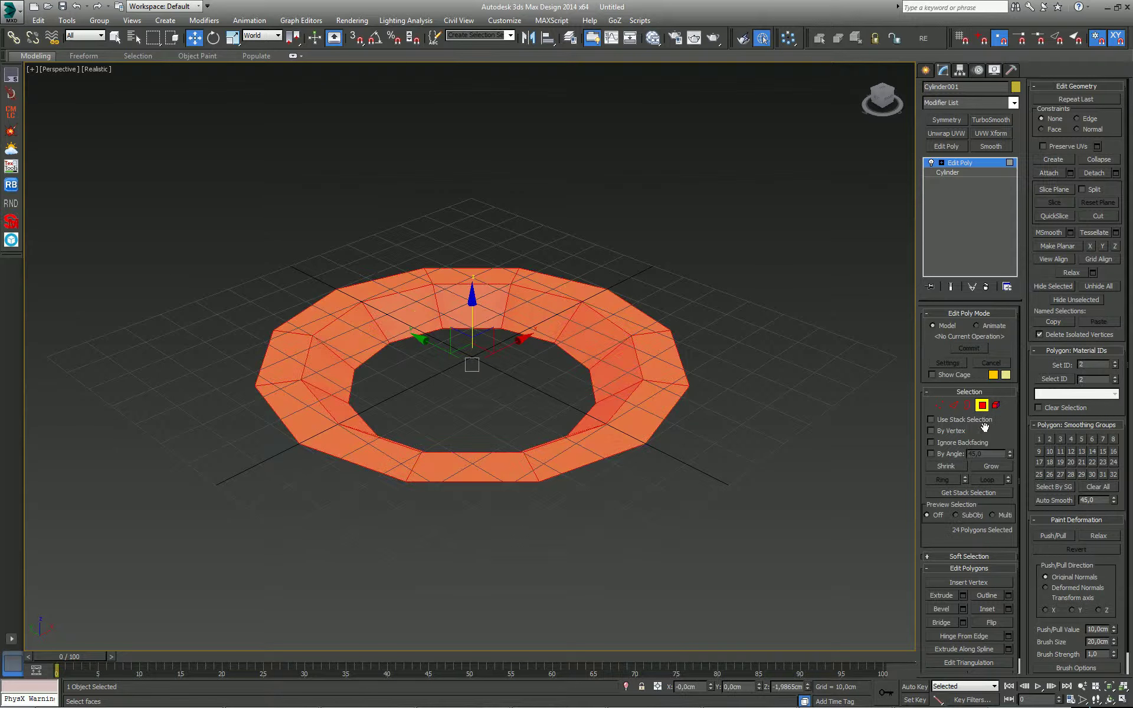
{"action": "left_click", "coordinate": [1040, 439]}
{"action": "left_click", "coordinate": [966, 168]}
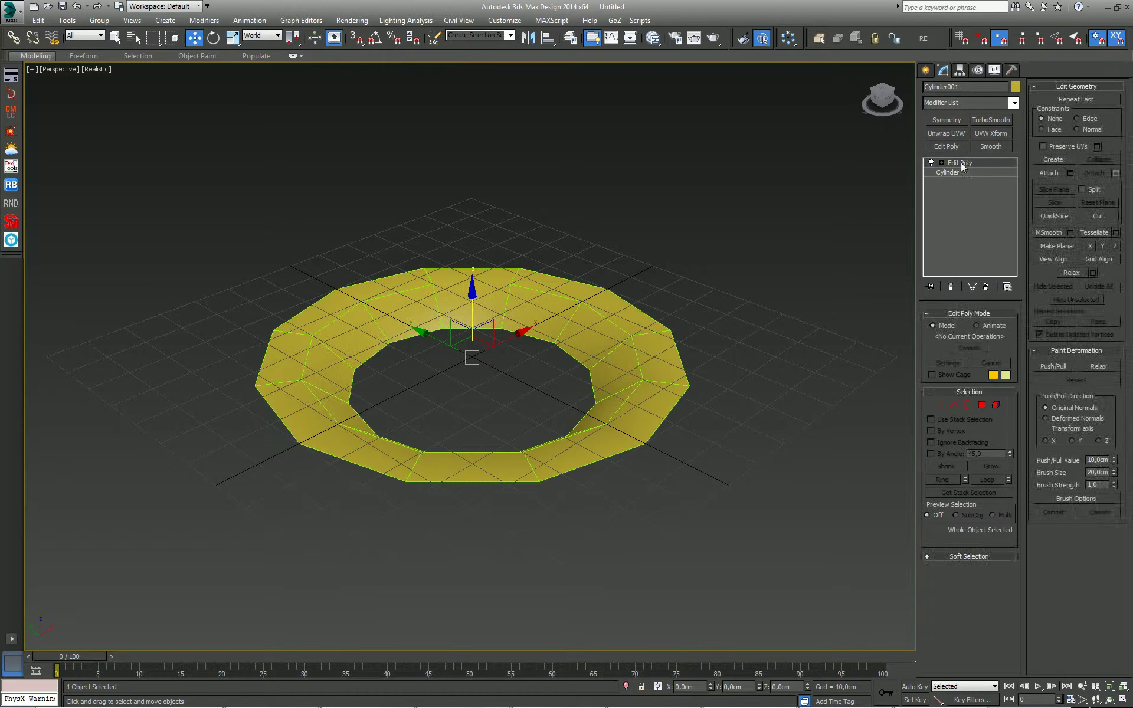
Switch to the Top view and recentre the ring on screen
{"action": "mouse_move", "coordinate": [673, 332]}
{"action": "middle_mouse_down"}
{"action": "mouse_move", "coordinate": [687, 330]}
{"action": "mouse_move", "coordinate": [653, 374]}
{"action": "middle_mouse_up"}
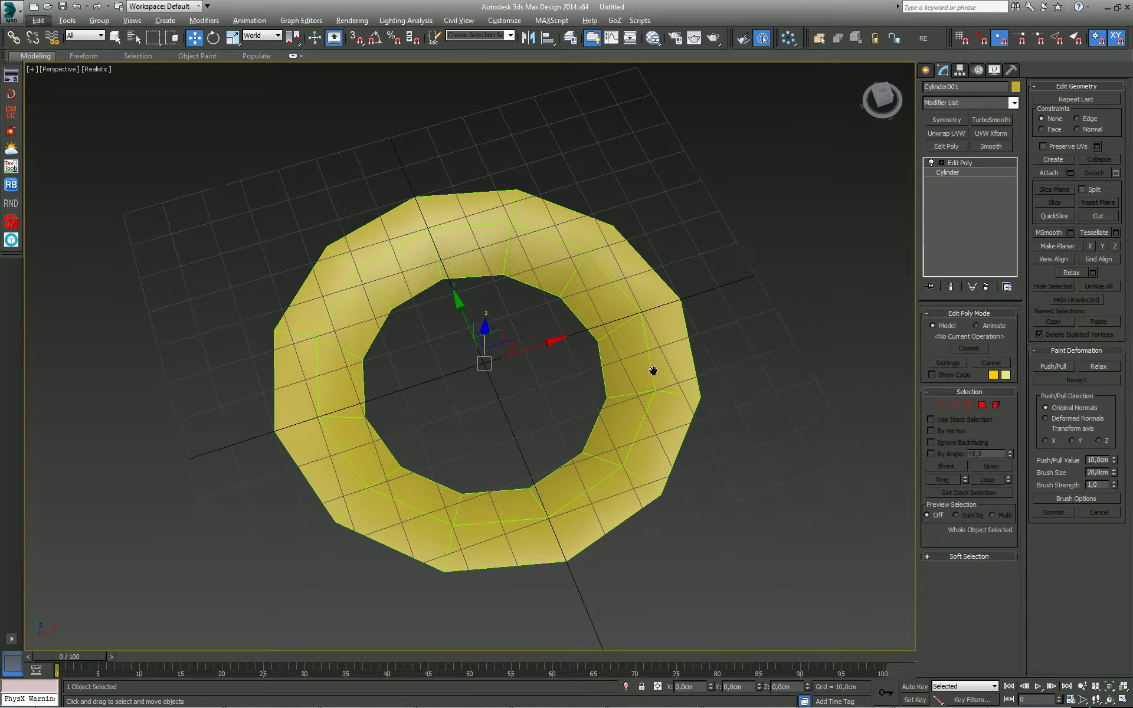
{"action": "left_click", "coordinate": [885, 95]}
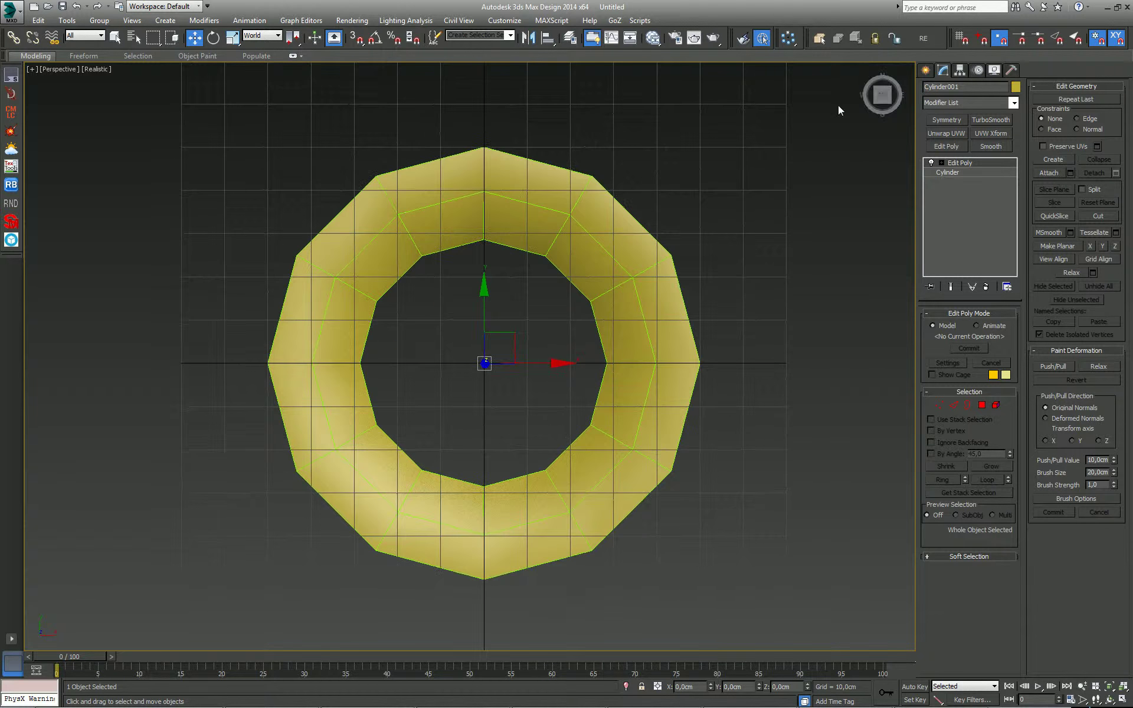
{"action": "scroll", "coordinate": [635, 294], "scroll_direction": "down", "scroll_amount": 3}
{"action": "middle_click_drag", "start_coordinate": [555, 308], "coordinate": [564, 316]}
{"action": "scroll", "coordinate": [500, 319], "scroll_direction": "up", "scroll_amount": 2}
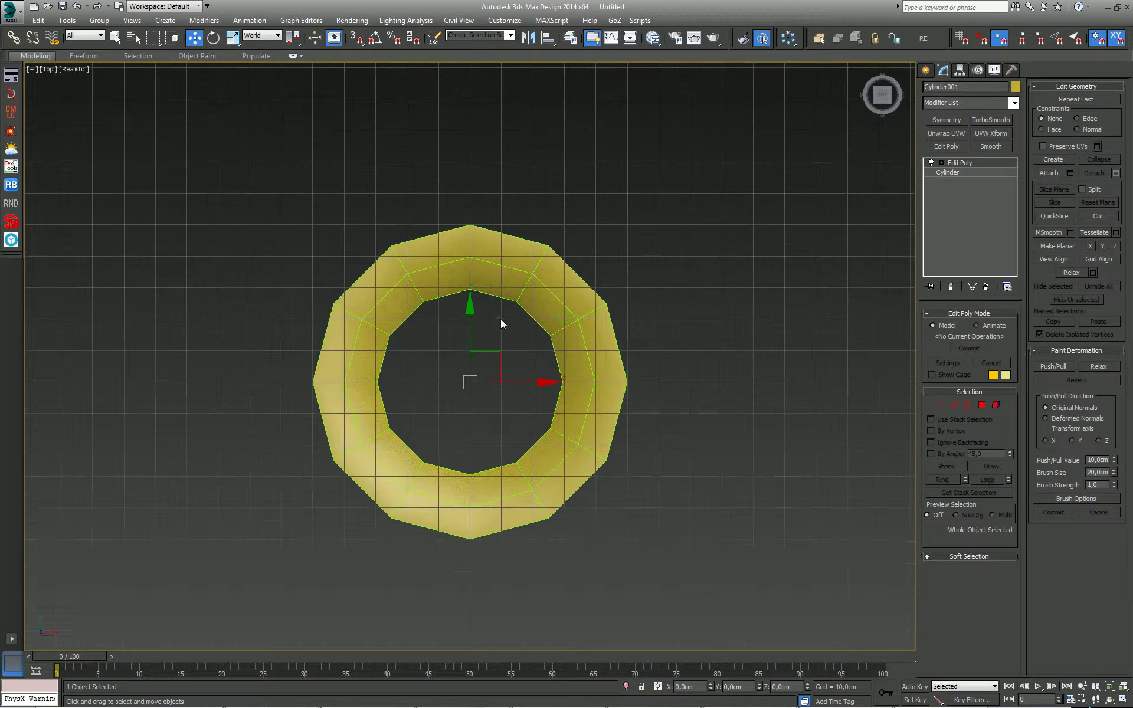
{"action": "scroll", "coordinate": [502, 313], "scroll_direction": "up", "scroll_amount": 1}
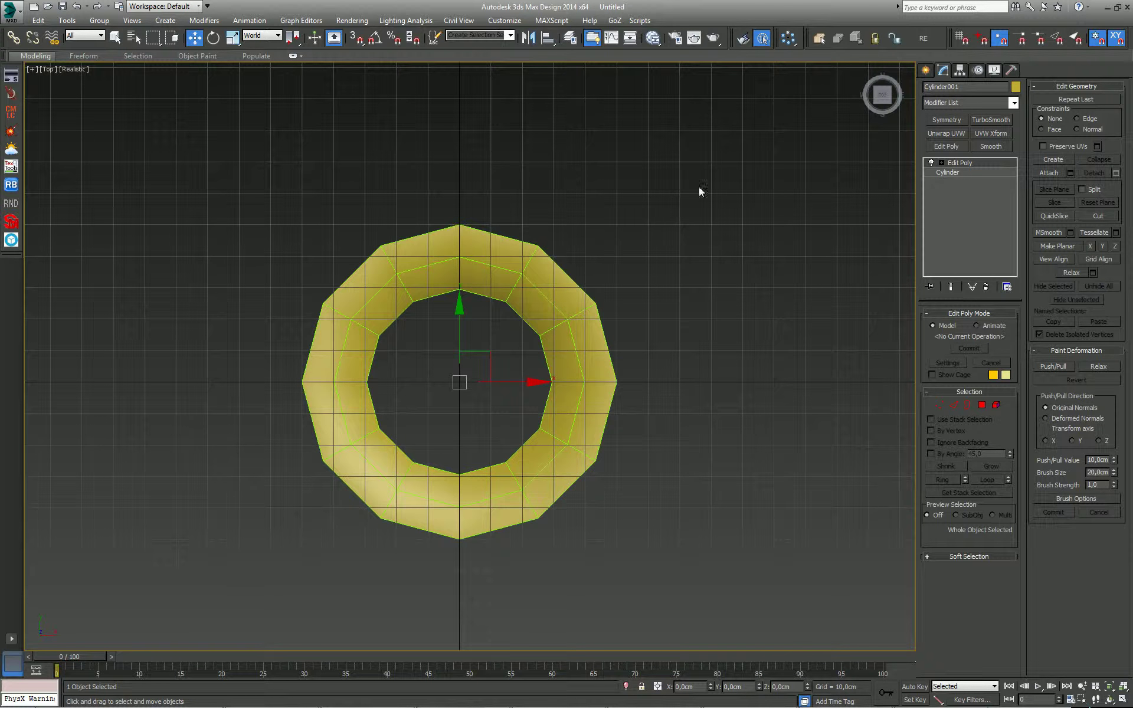
{"action": "left_click", "coordinate": [788, 37]}
{"action": "middle_click_drag", "start_coordinate": [578, 183], "coordinate": [408, 193]}
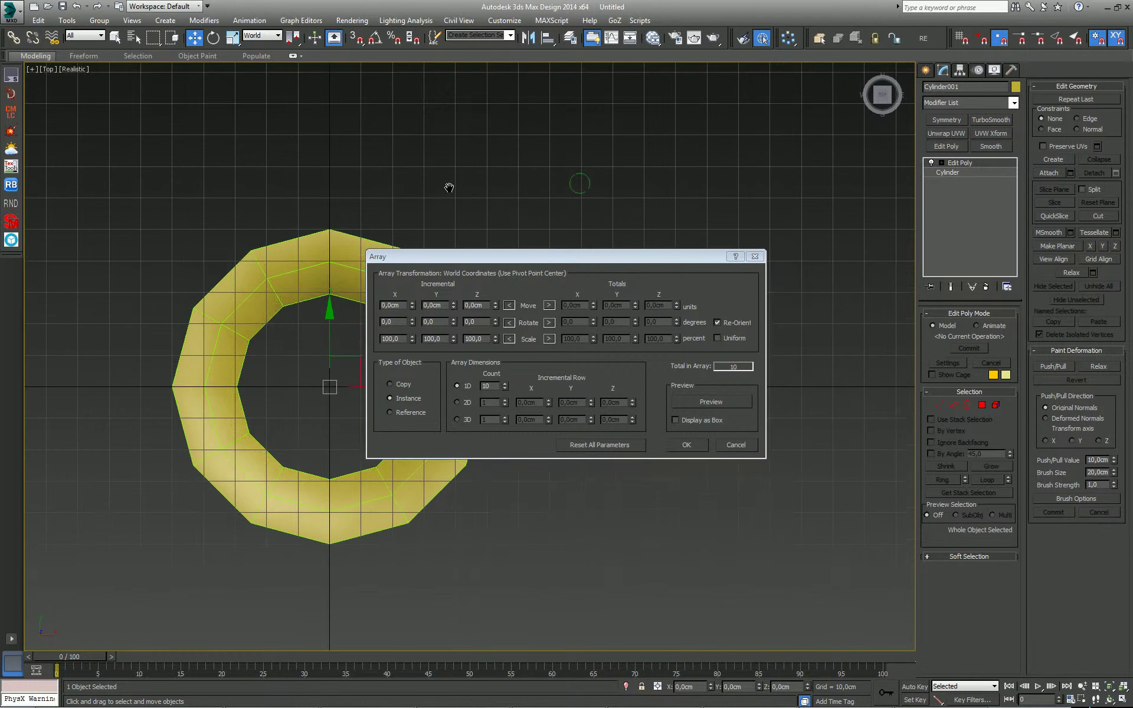
{"action": "left_click_drag", "start_coordinate": [559, 261], "coordinate": [752, 238]}
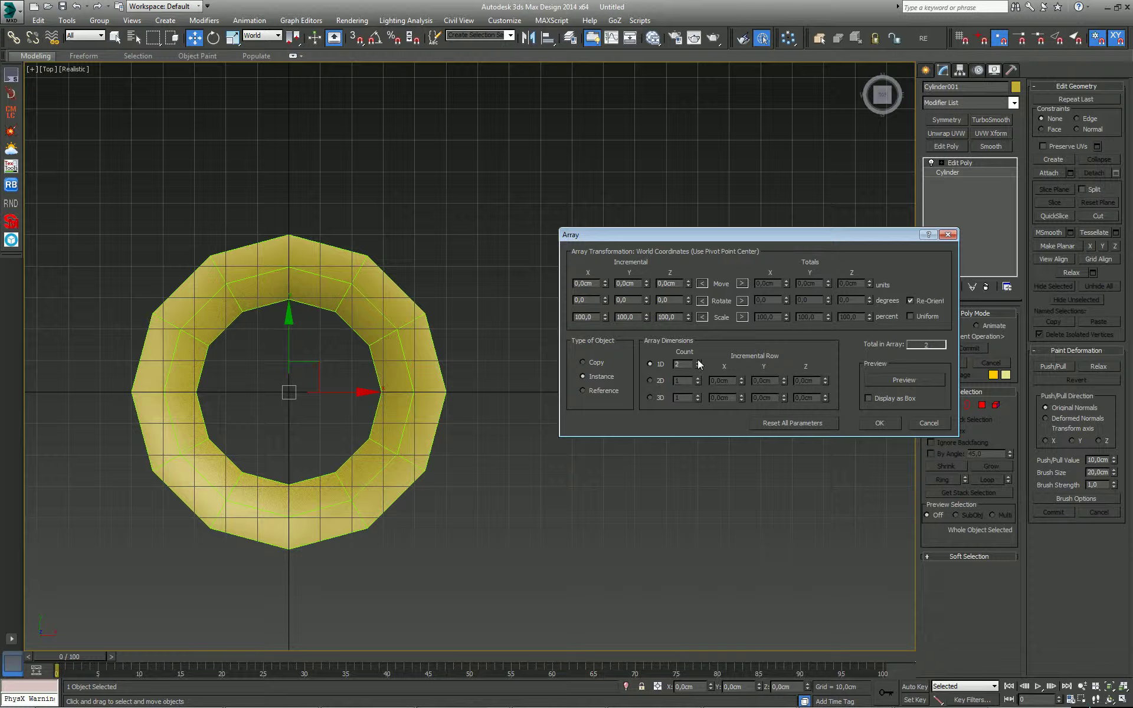
{"action": "type", "text": "3"}
{"action": "left_click", "coordinate": [898, 379]}
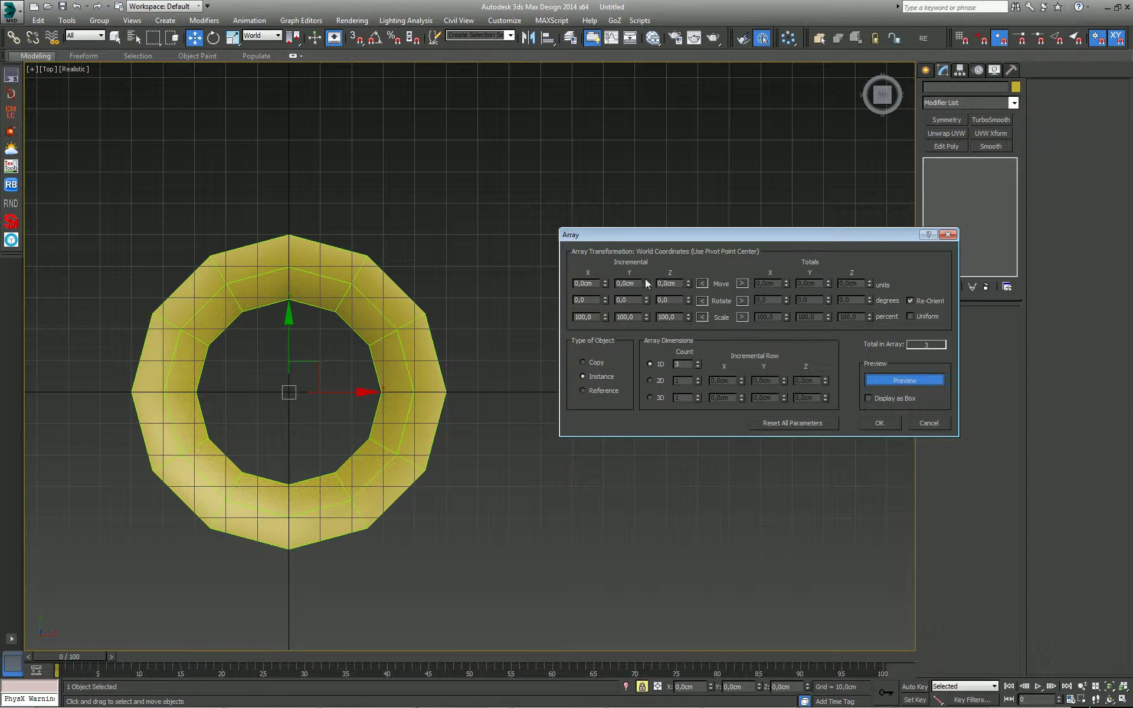
{"action": "left_click_drag", "start_coordinate": [607, 283], "coordinate": [603, 274]}
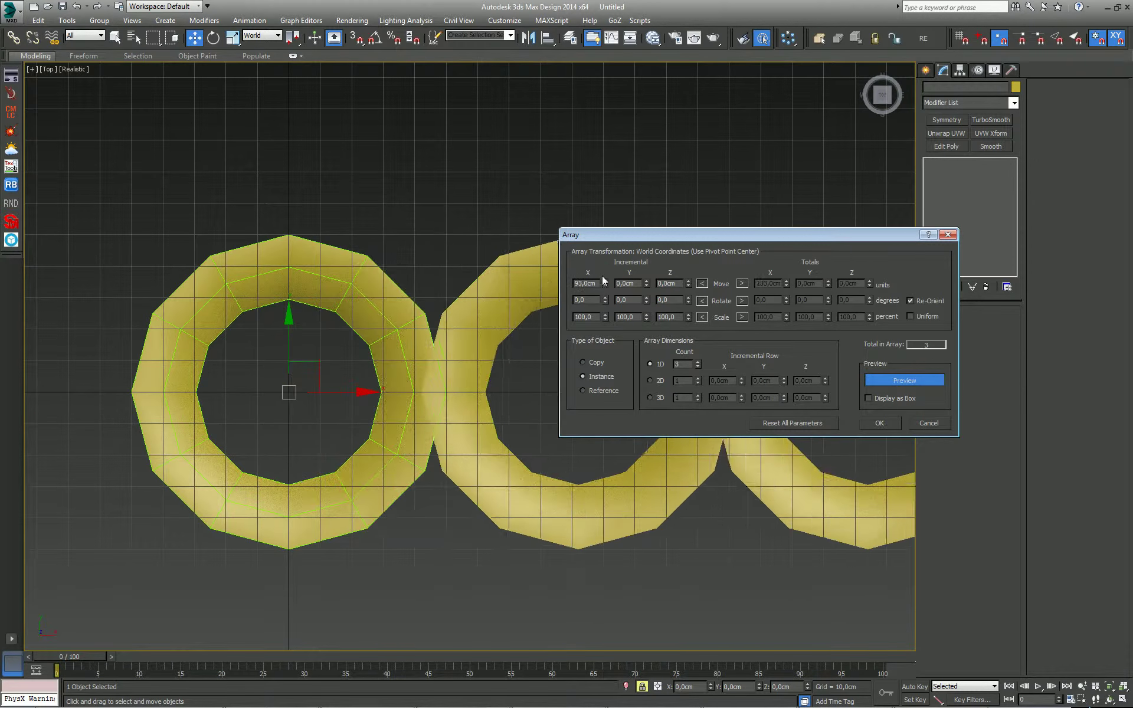
{"action": "left_click", "coordinate": [926, 421]}
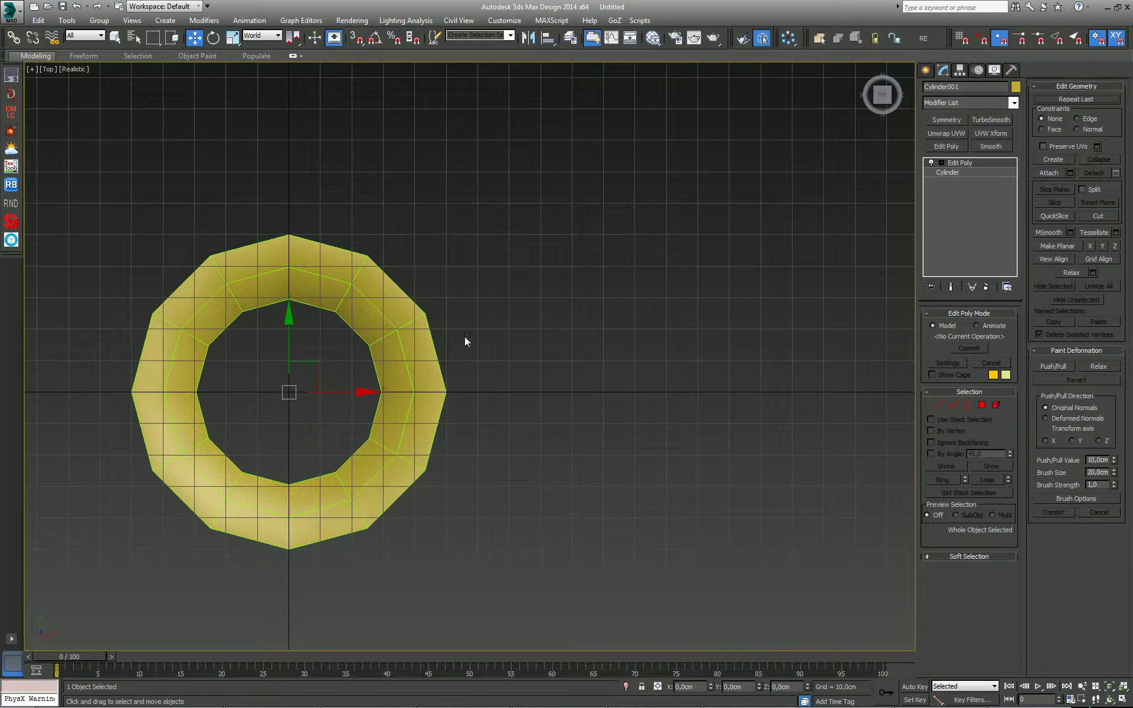
Rotate the ring 15° about its Z axis using the Ctrl+N calculator
{"action": "key", "text": "e"}
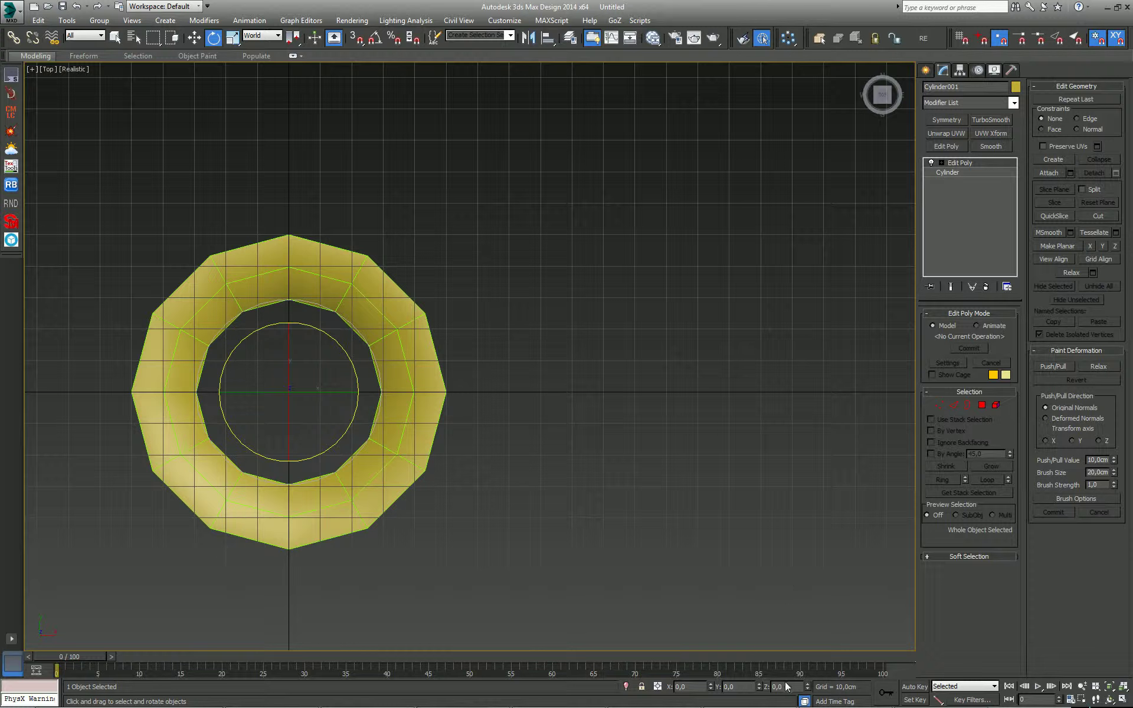
{"action": "key", "text": "ctrl+n"}
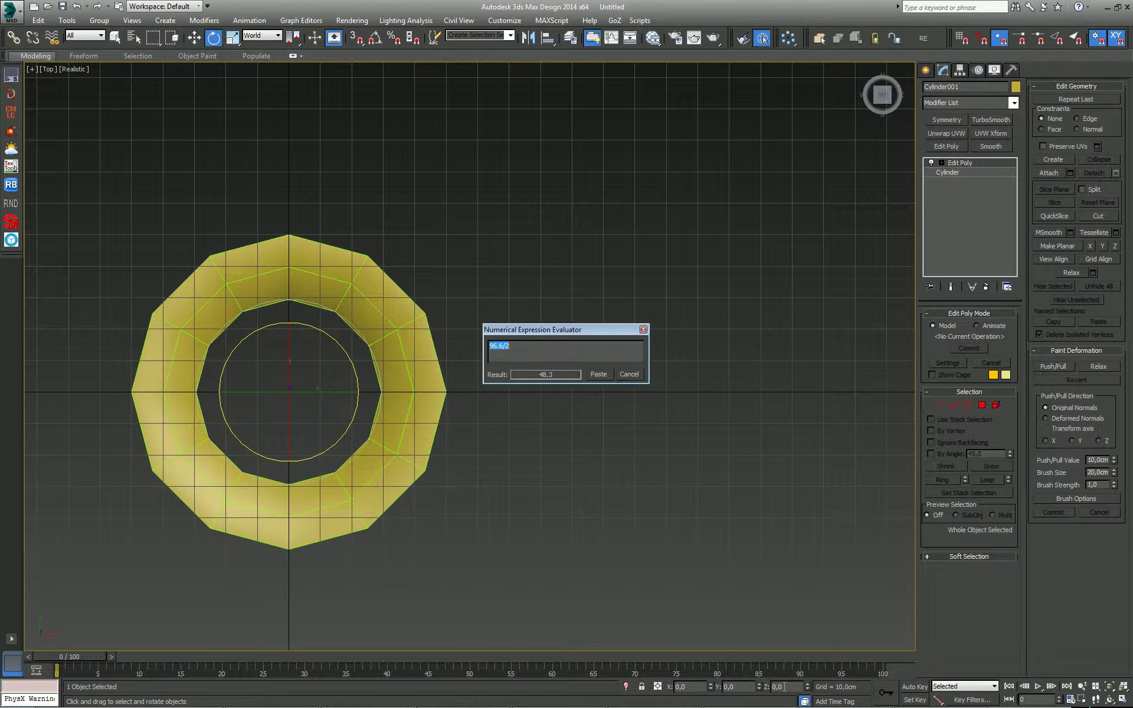
{"action": "type", "text": "360"}
{"action": "type", "text": "/2"}
{"action": "key", "text": "Return"}
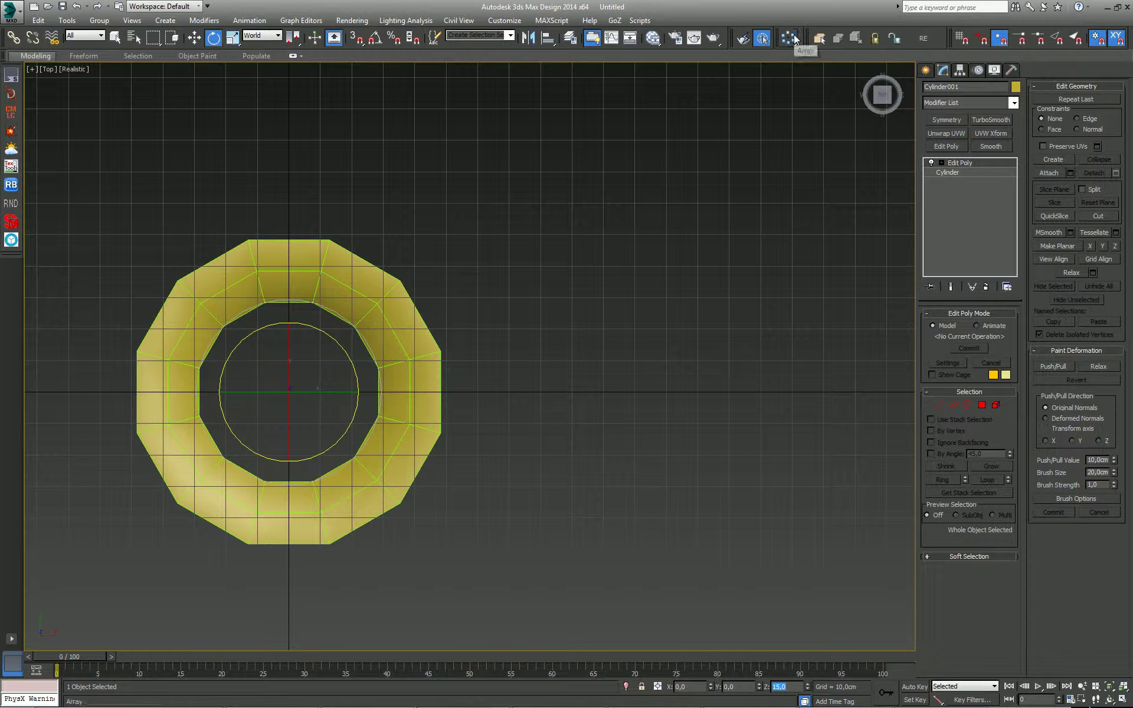
Reopen the Array dialog with a 1D count of 3 and live preview on
{"action": "left_click", "coordinate": [794, 39]}
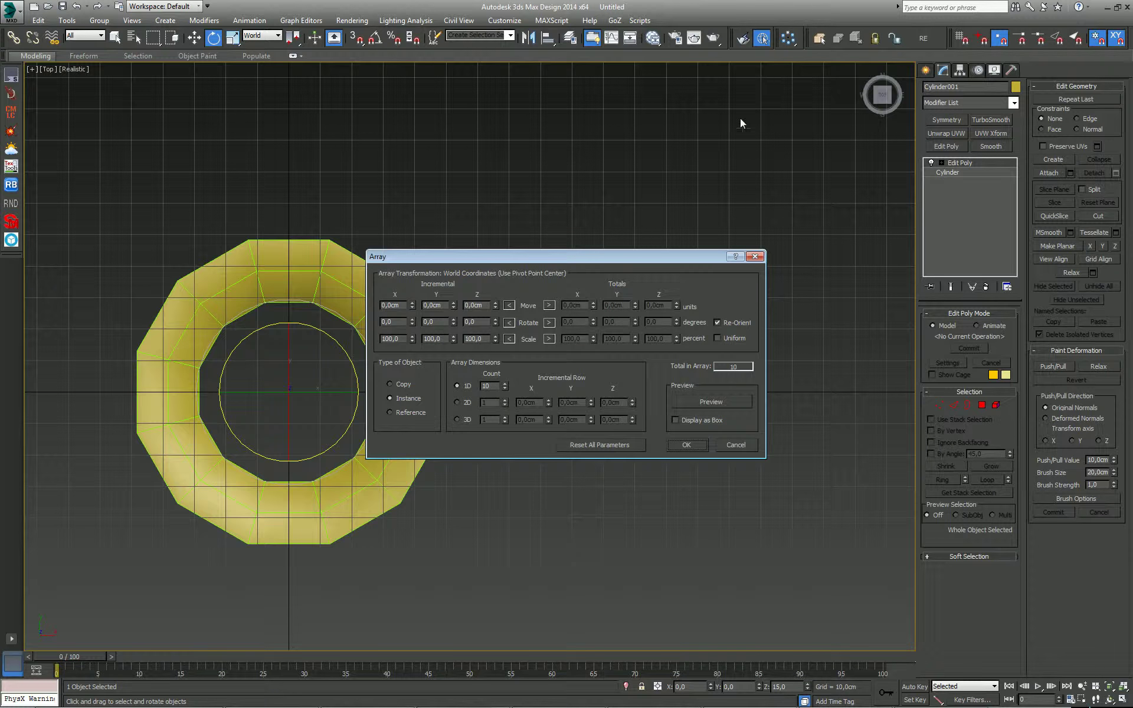
{"action": "left_click_drag", "start_coordinate": [505, 385], "coordinate": [506, 387]}
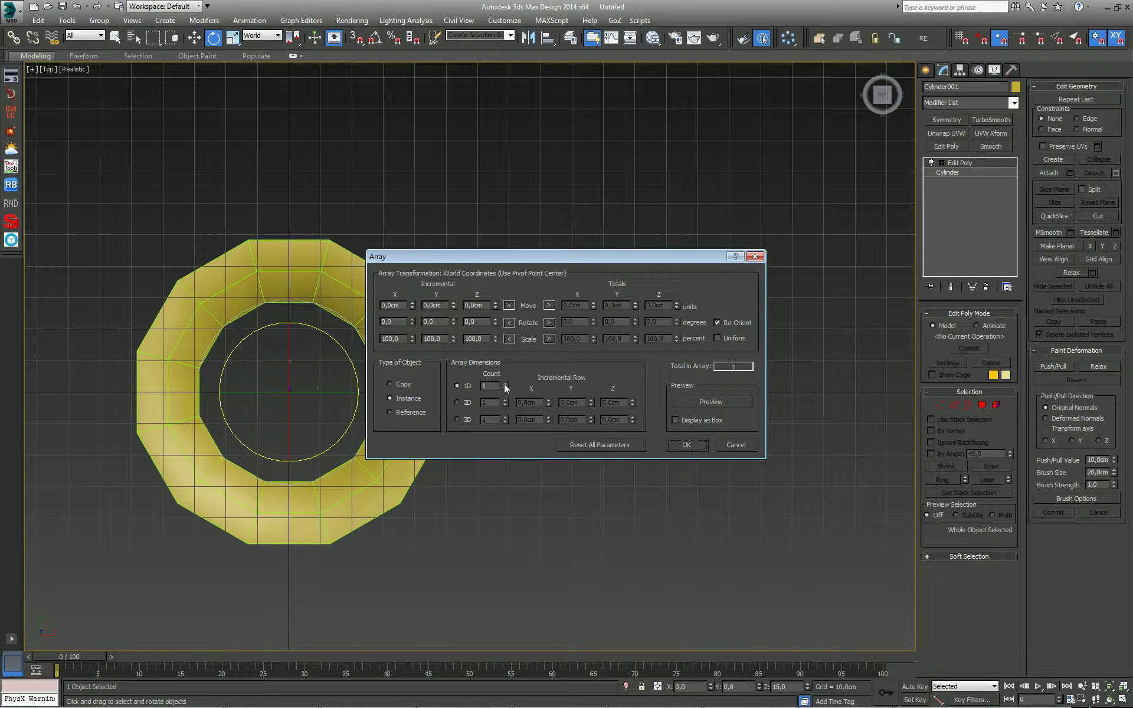
{"action": "left_click", "coordinate": [705, 404]}
{"action": "left_click_drag", "start_coordinate": [595, 259], "coordinate": [764, 265]}
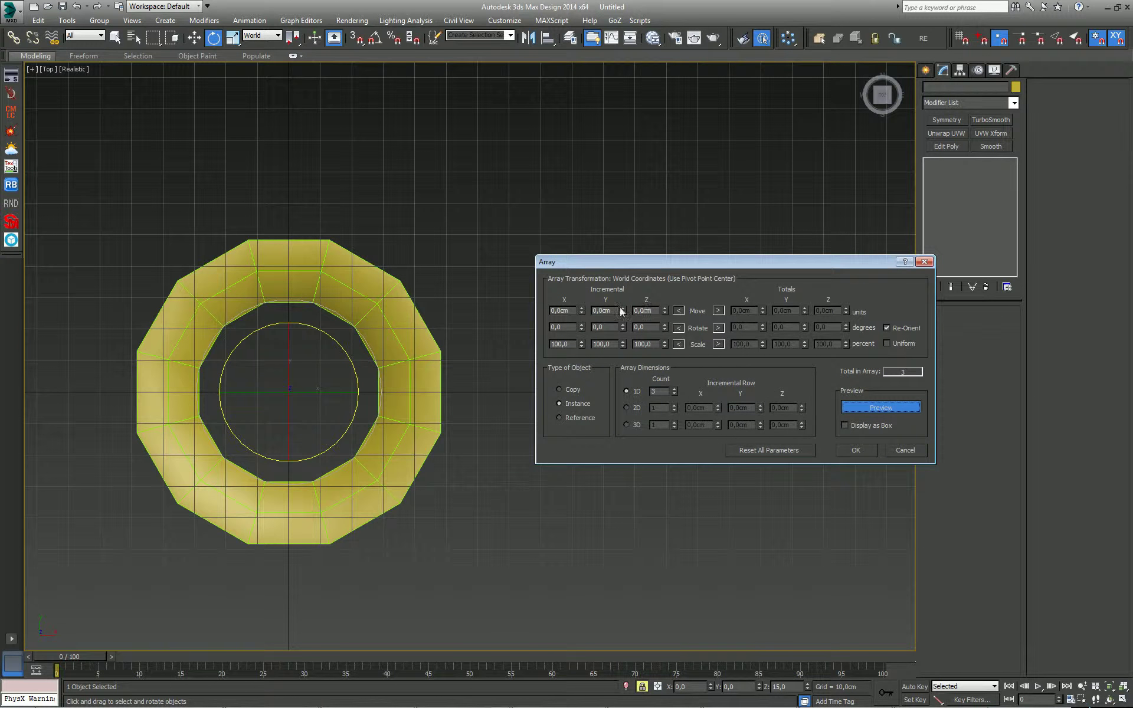
Set the X incremental move to 96,6cm in wireframe so the ring edges touch
{"action": "left_click_drag", "start_coordinate": [583, 313], "coordinate": [588, 309]}
{"action": "middle_click_drag", "start_coordinate": [438, 329], "coordinate": [428, 339]}
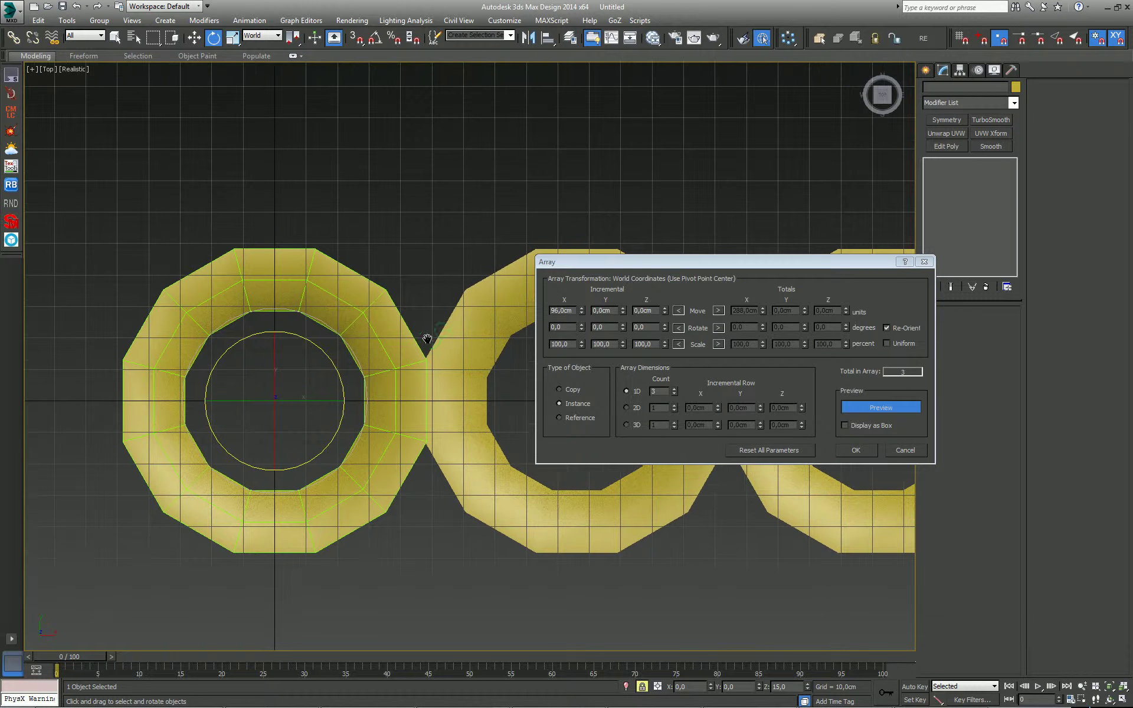
{"action": "key", "text": "F3"}
{"action": "scroll", "coordinate": [431, 354], "scroll_direction": "up", "scroll_amount": 3}
{"action": "scroll", "coordinate": [422, 372], "scroll_direction": "up", "scroll_amount": 3}
{"action": "scroll", "coordinate": [511, 338], "scroll_direction": "up", "scroll_amount": 2}
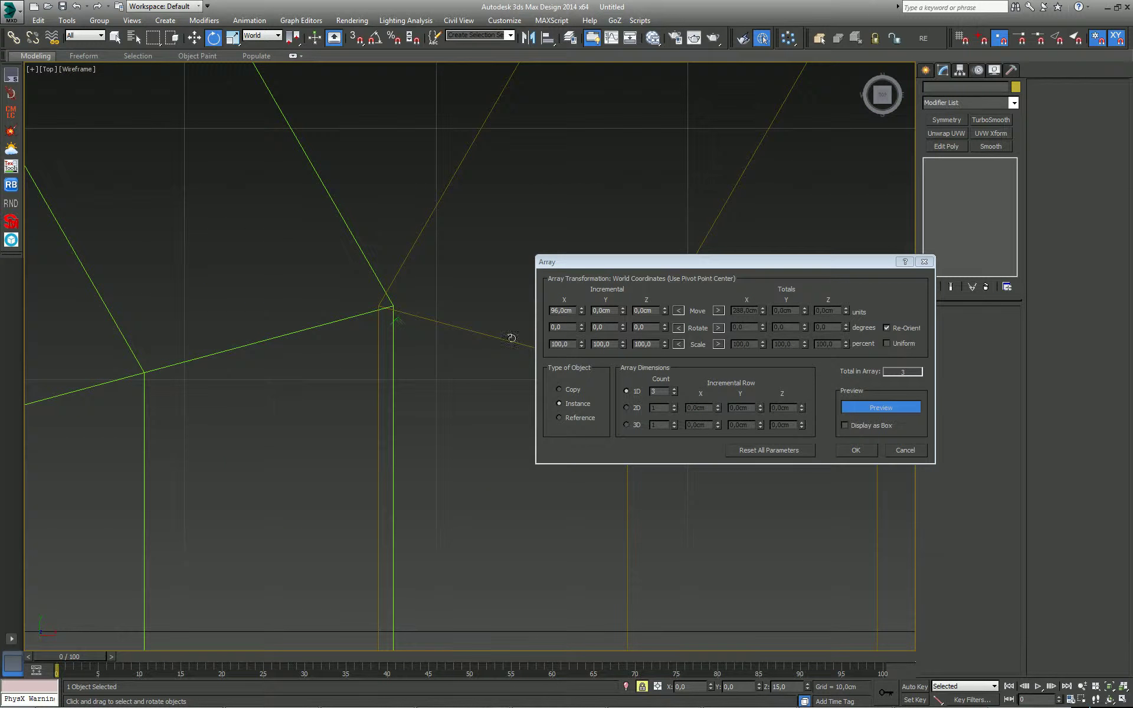
{"action": "double_click", "coordinate": [575, 311]}
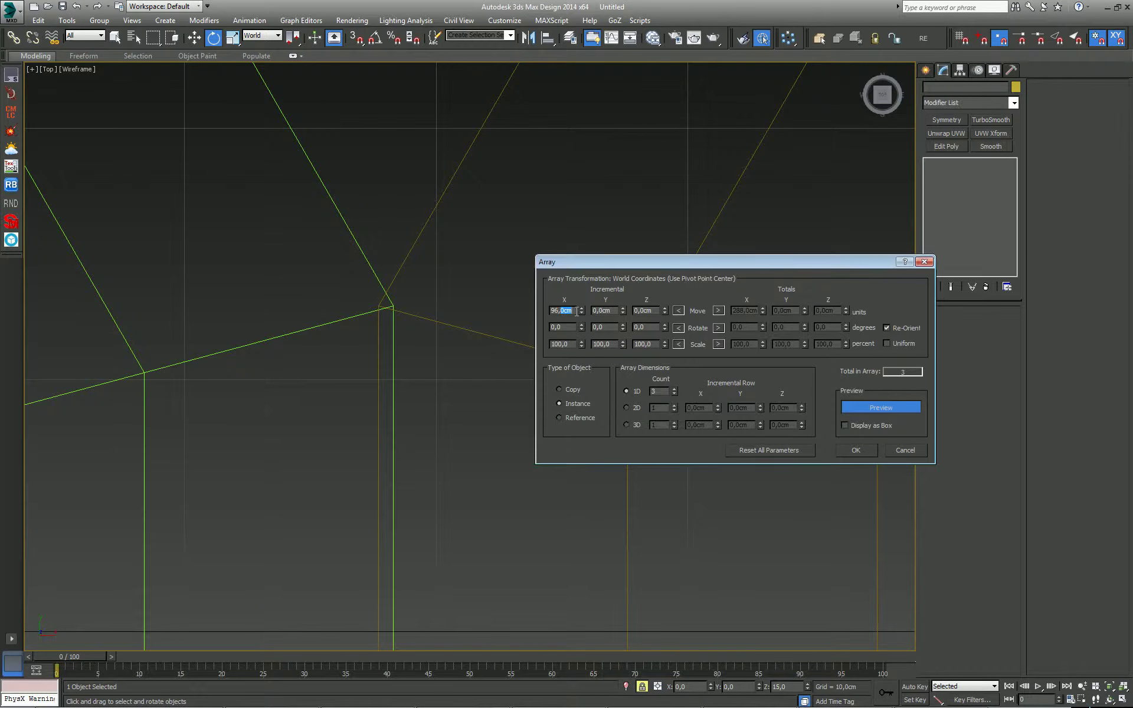
{"action": "type", "text": "6"}
{"action": "key", "text": "Return"}
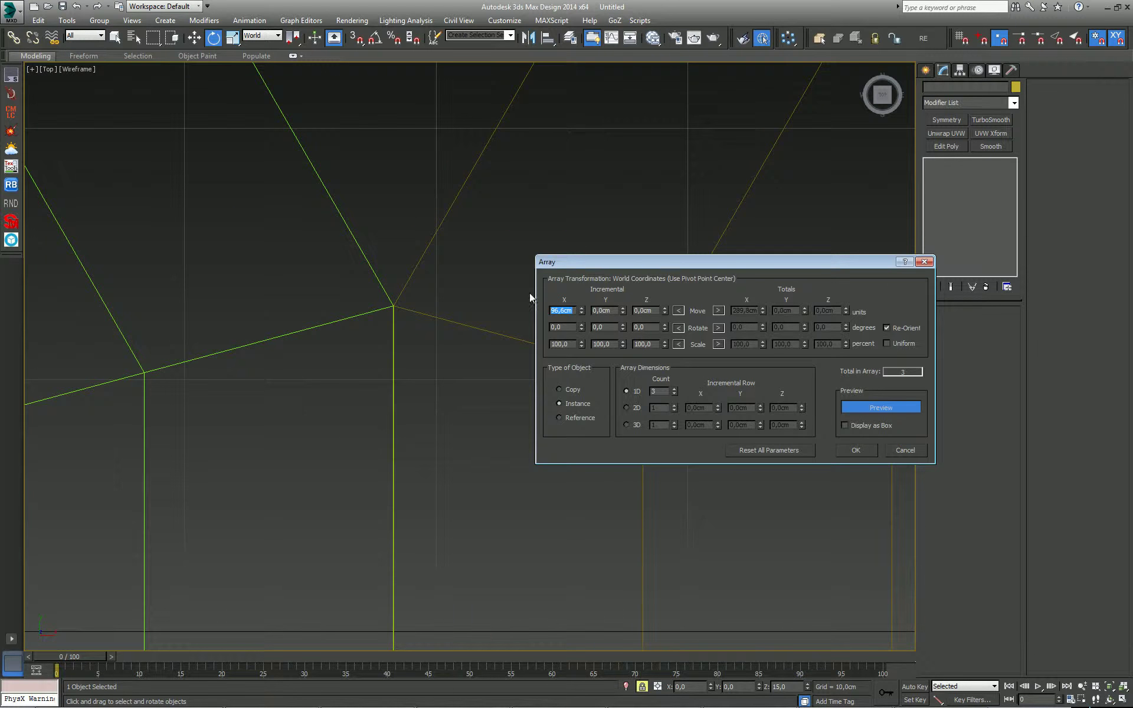
{"action": "scroll", "coordinate": [383, 300], "scroll_direction": "down", "scroll_amount": 5}
{"action": "scroll", "coordinate": [397, 307], "scroll_direction": "down", "scroll_amount": 3}
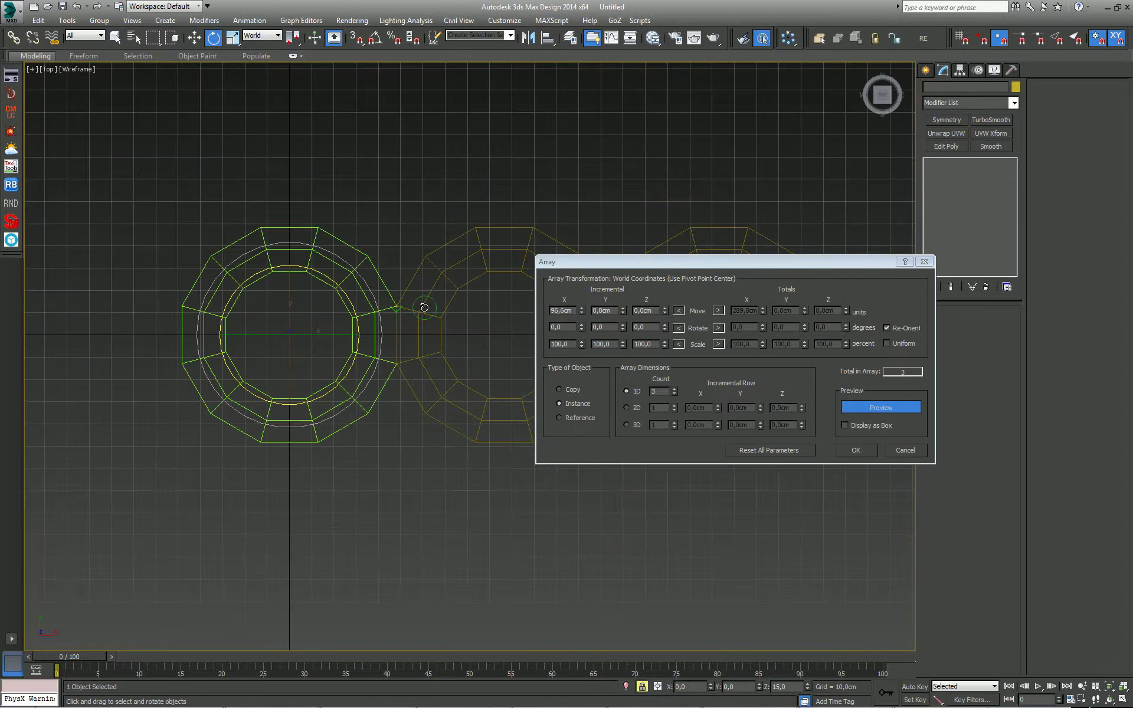
{"action": "middle_click_drag", "start_coordinate": [397, 307], "coordinate": [369, 324]}
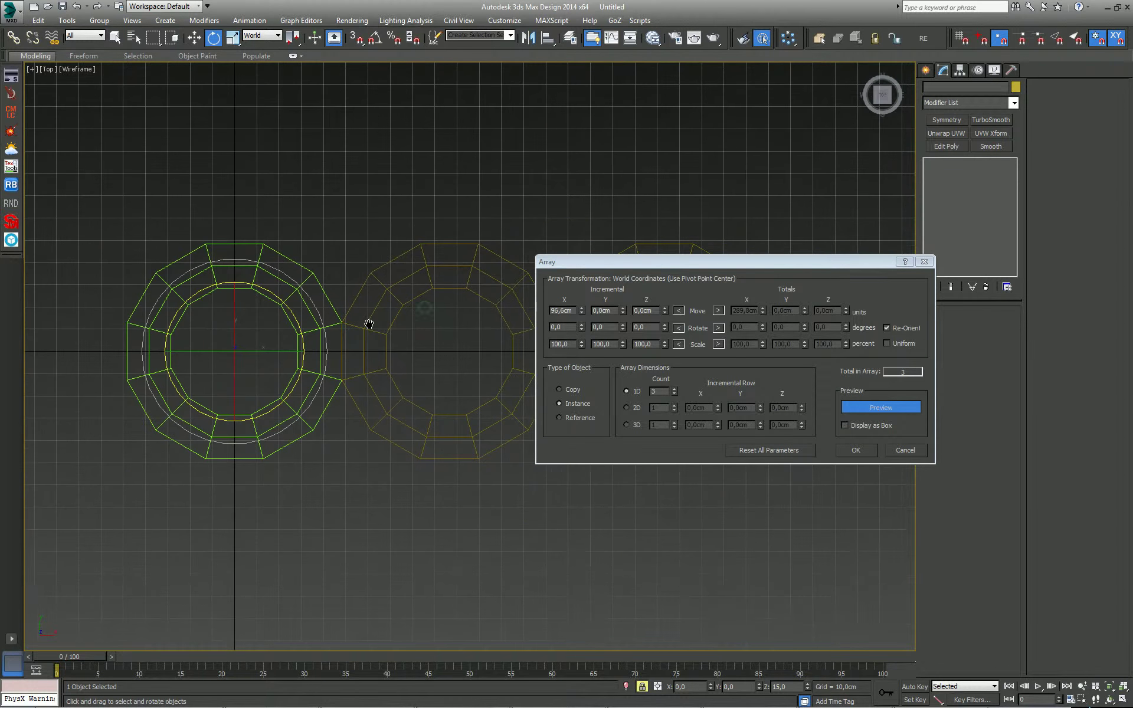
Make the array 2D and set the row X offset to 48,3cm (96.6/2)
{"action": "left_click", "coordinate": [629, 409]}
{"action": "left_click", "coordinate": [675, 406]}
{"action": "left_click", "coordinate": [675, 406]}
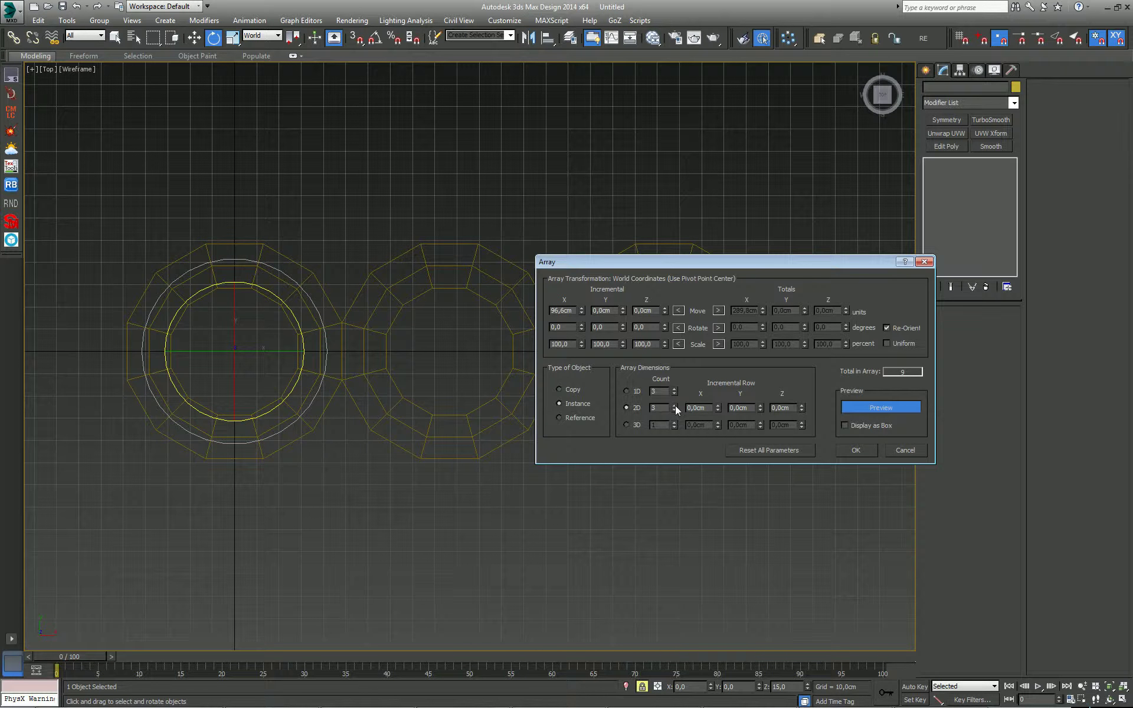
{"action": "left_click_drag", "start_coordinate": [718, 406], "coordinate": [718, 407]}
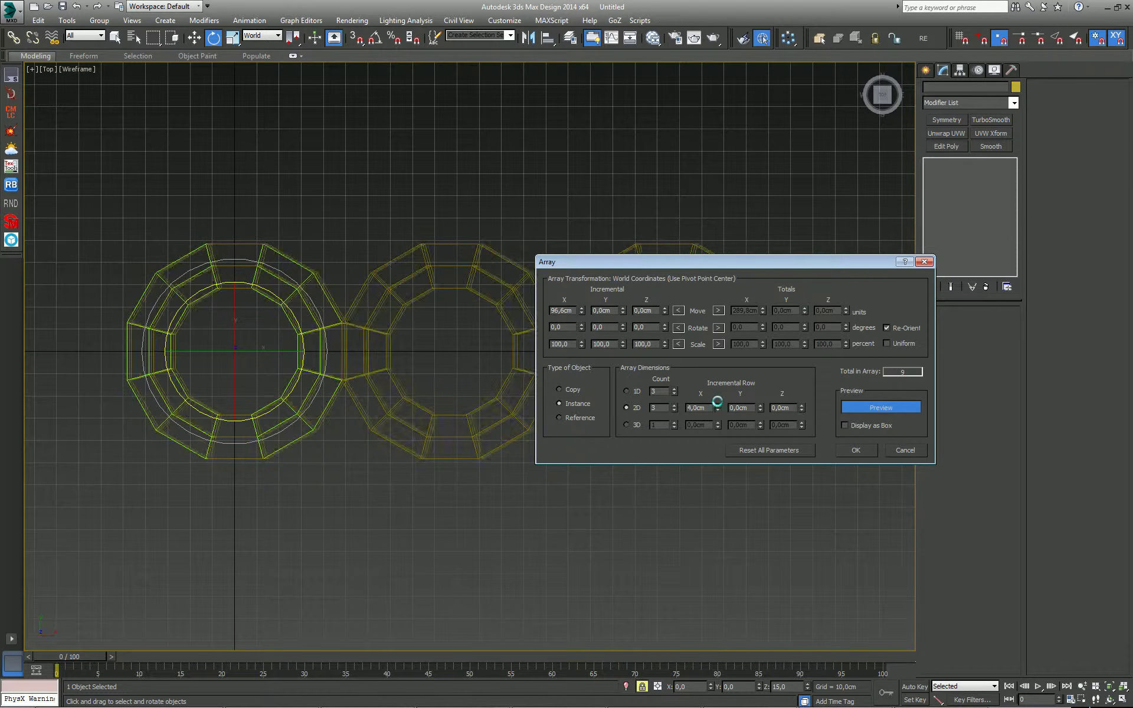
{"action": "right_click", "coordinate": [718, 410]}
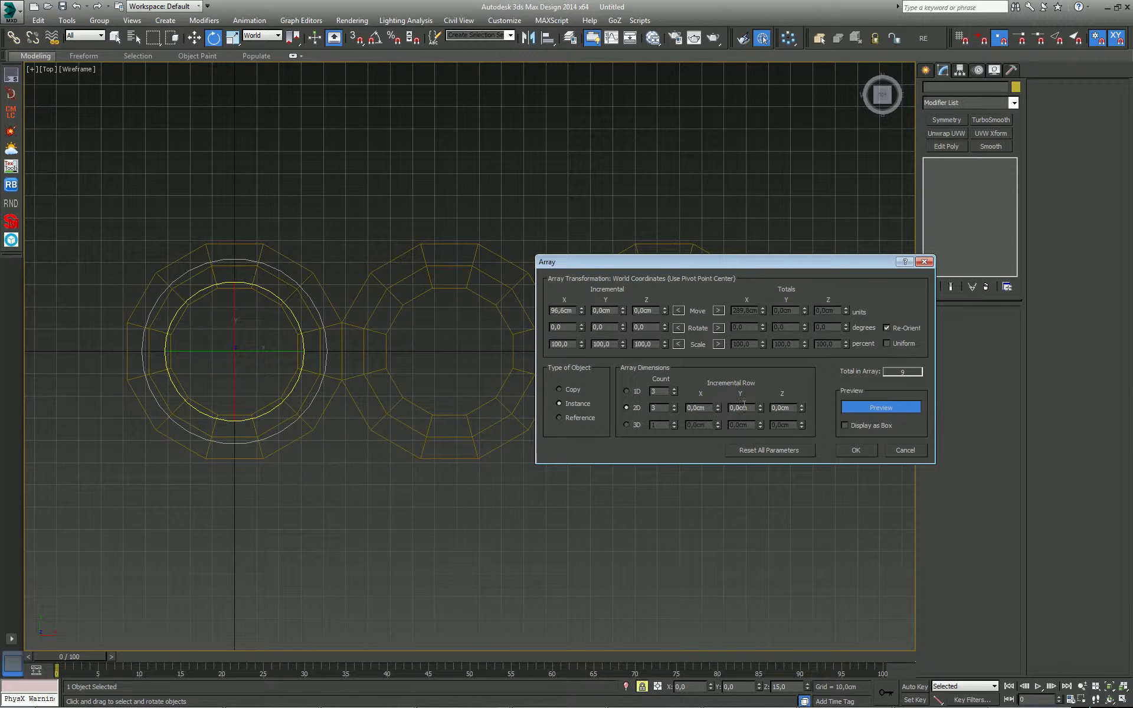
{"action": "left_click_drag", "start_coordinate": [761, 406], "coordinate": [760, 396]}
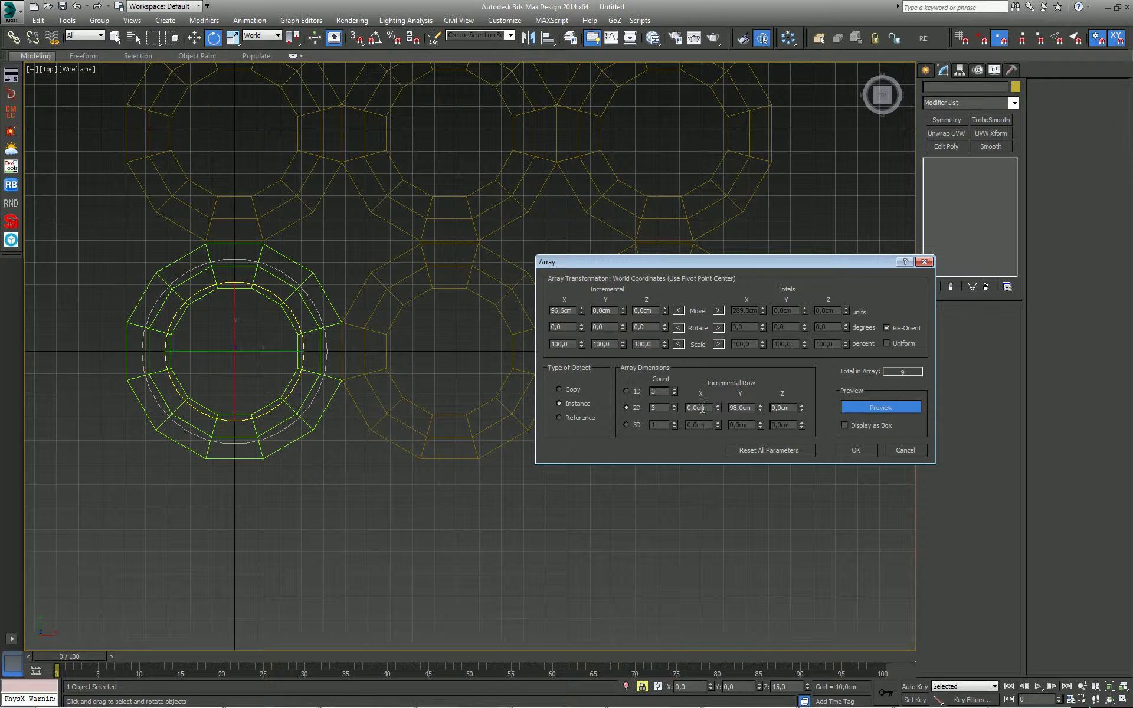
{"action": "key", "text": "ctrl+n"}
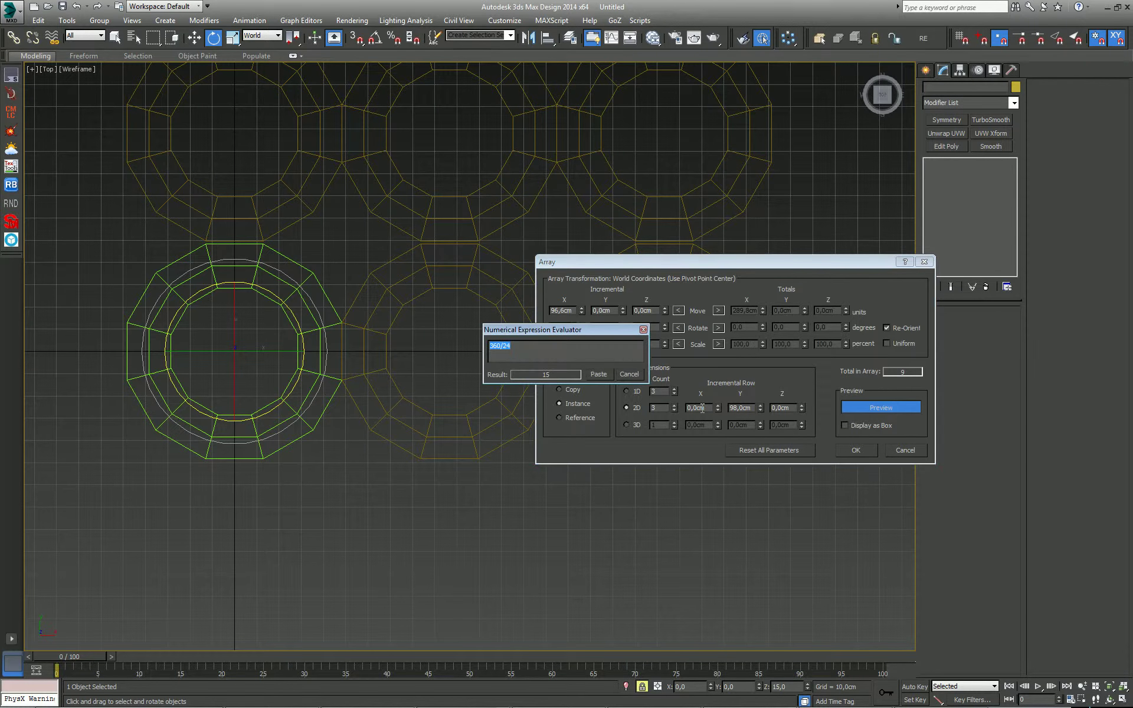
{"action": "type", "text": "96."}
{"action": "type", "text": "6/2"}
{"action": "key", "text": "Return"}
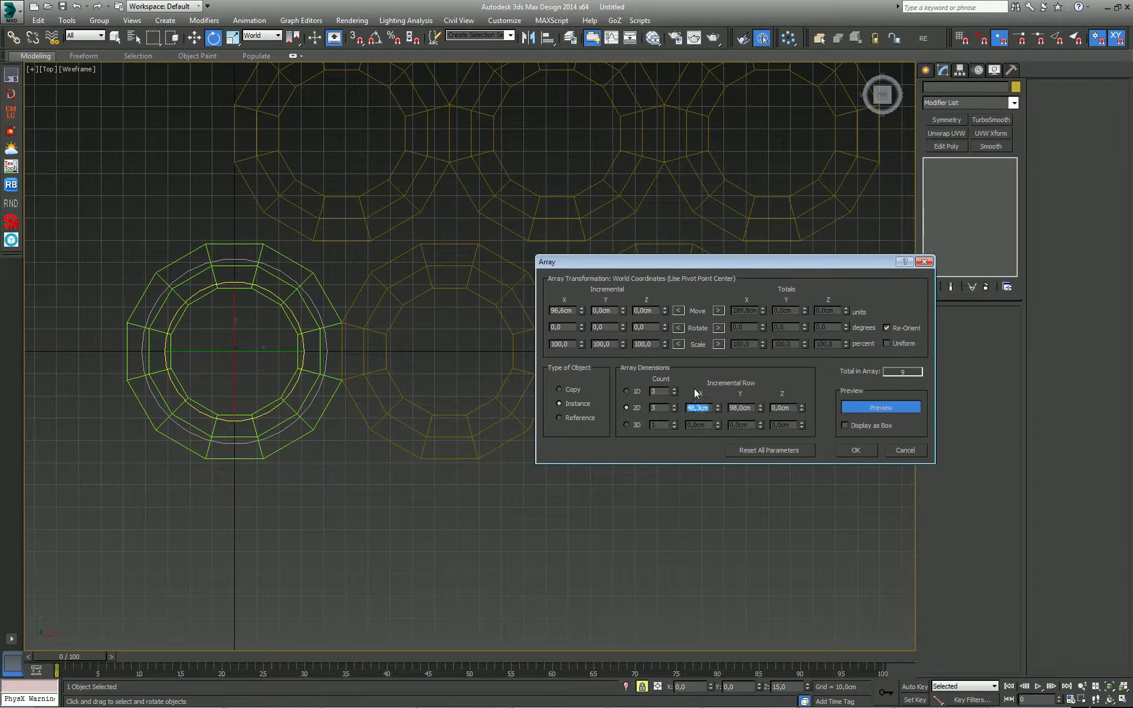
Set the row Y offset to 83,5cm so the staggered rows nest together
{"action": "middle_click_drag", "start_coordinate": [439, 296], "coordinate": [437, 336]}
{"action": "scroll", "coordinate": [362, 296], "scroll_direction": "up", "scroll_amount": 3}
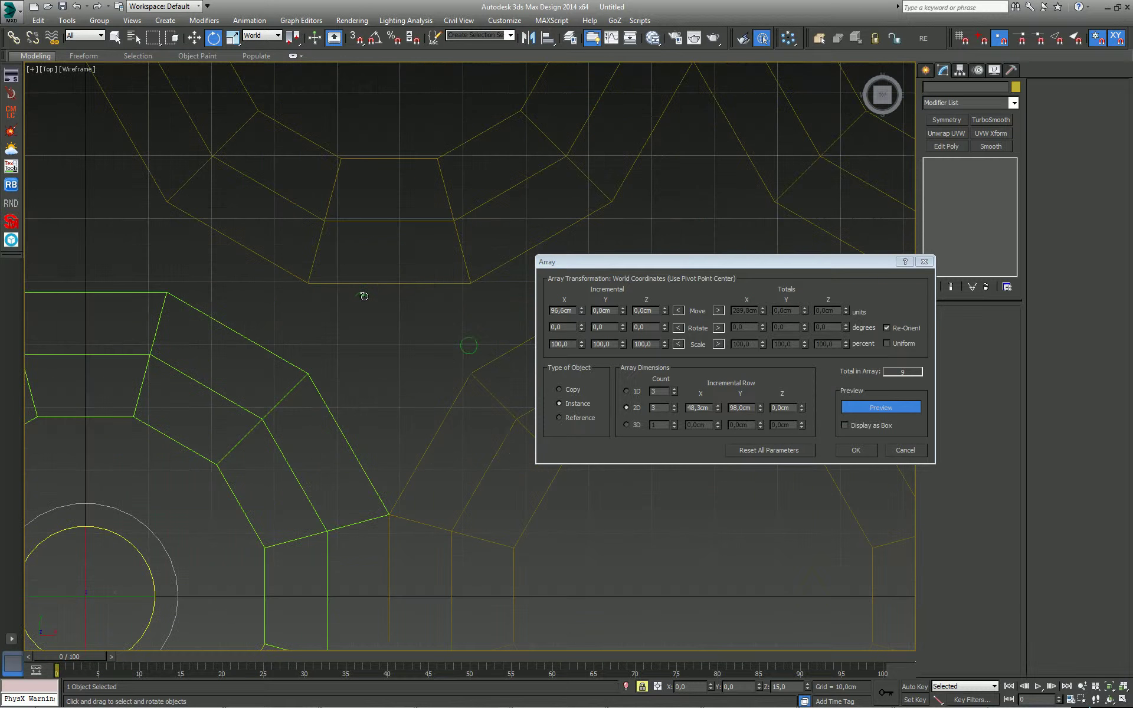
{"action": "scroll", "coordinate": [362, 296], "scroll_direction": "up", "scroll_amount": 2}
{"action": "scroll", "coordinate": [362, 297], "scroll_direction": "up", "scroll_amount": 2}
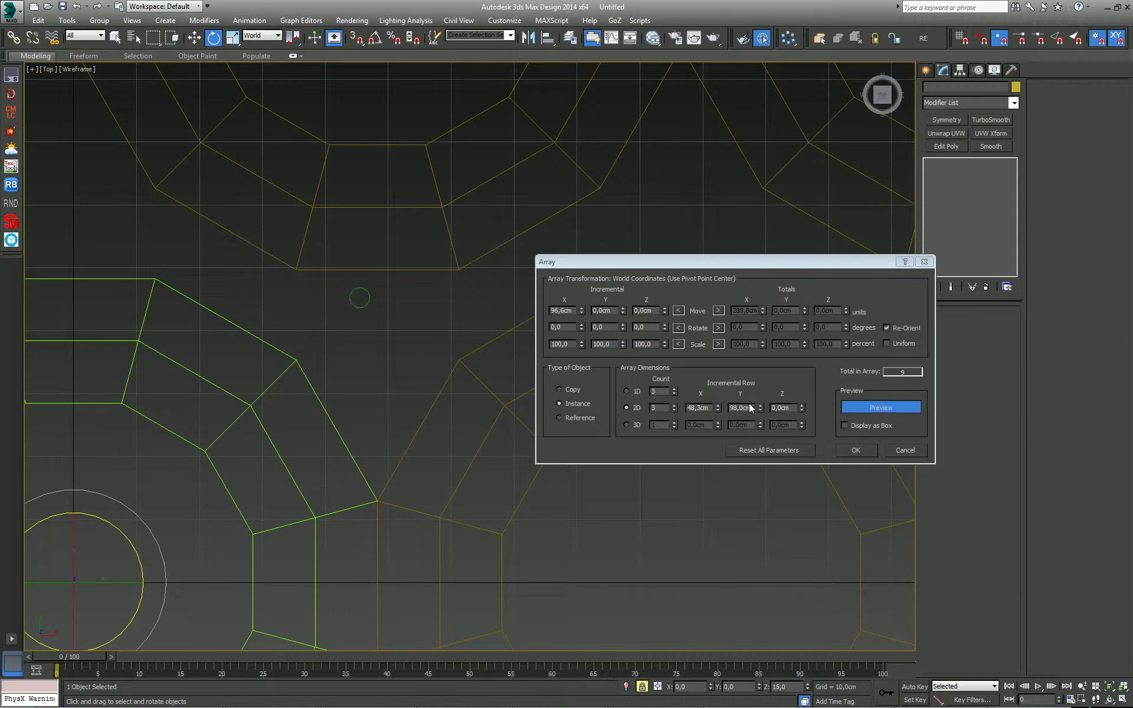
{"action": "left_click_drag", "start_coordinate": [759, 406], "coordinate": [760, 409]}
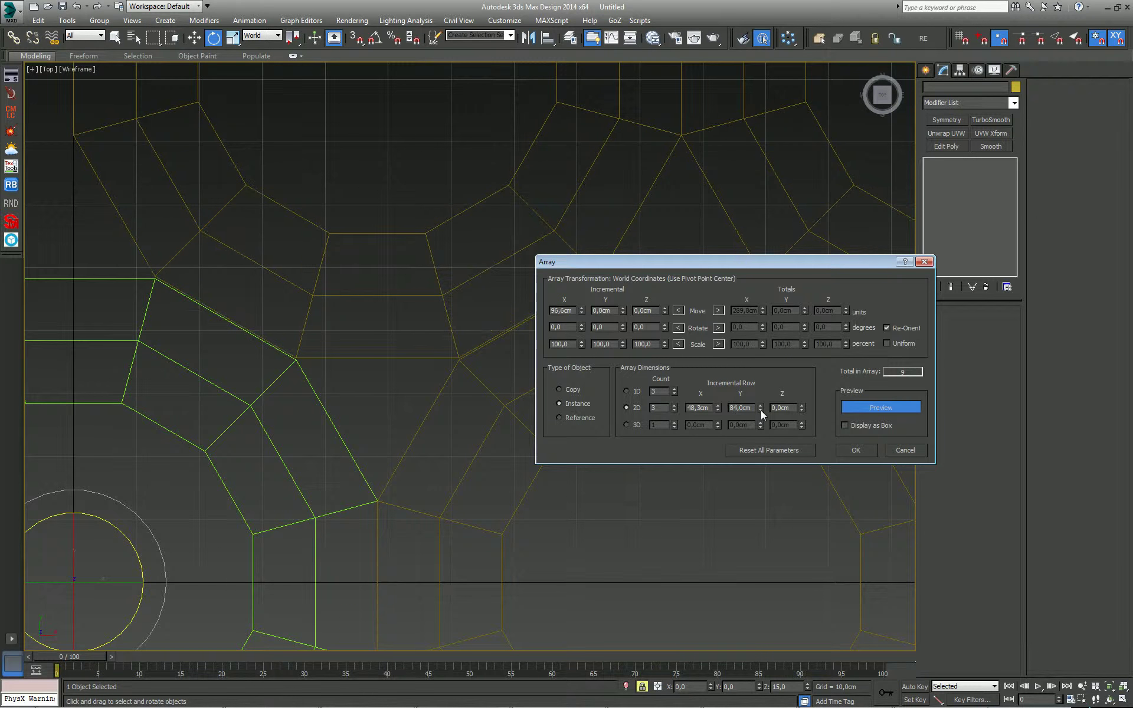
{"action": "scroll", "coordinate": [362, 379], "scroll_direction": "up", "scroll_amount": 2}
{"action": "scroll", "coordinate": [334, 351], "scroll_direction": "up", "scroll_amount": 2}
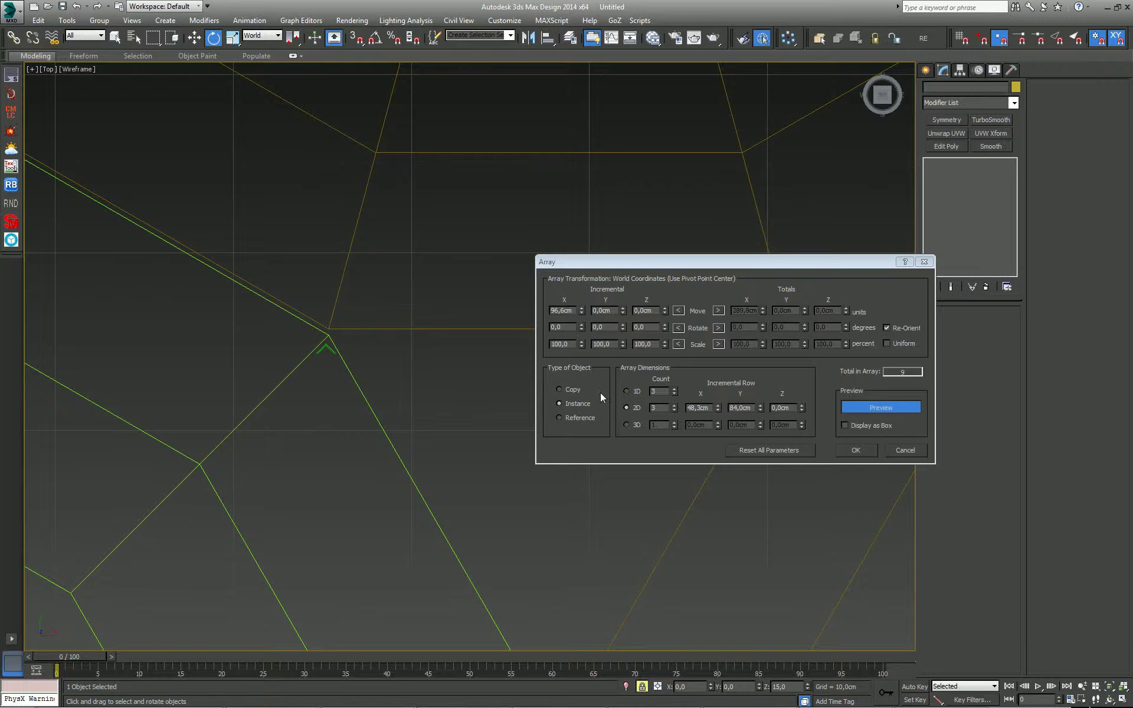
{"action": "left_click", "coordinate": [761, 410]}
{"action": "double_click", "coordinate": [756, 409]}
{"action": "type", "text": "5"}
{"action": "key", "text": "Return"}
{"action": "scroll", "coordinate": [402, 329], "scroll_direction": "down", "scroll_amount": 2}
{"action": "scroll", "coordinate": [312, 302], "scroll_direction": "down", "scroll_amount": 2}
{"action": "scroll", "coordinate": [313, 302], "scroll_direction": "down", "scroll_amount": 2}
{"action": "scroll", "coordinate": [341, 326], "scroll_direction": "down", "scroll_amount": 1}
{"action": "scroll", "coordinate": [336, 343], "scroll_direction": "down", "scroll_amount": 2}
{"action": "middle_click_drag", "start_coordinate": [347, 358], "coordinate": [335, 359]}
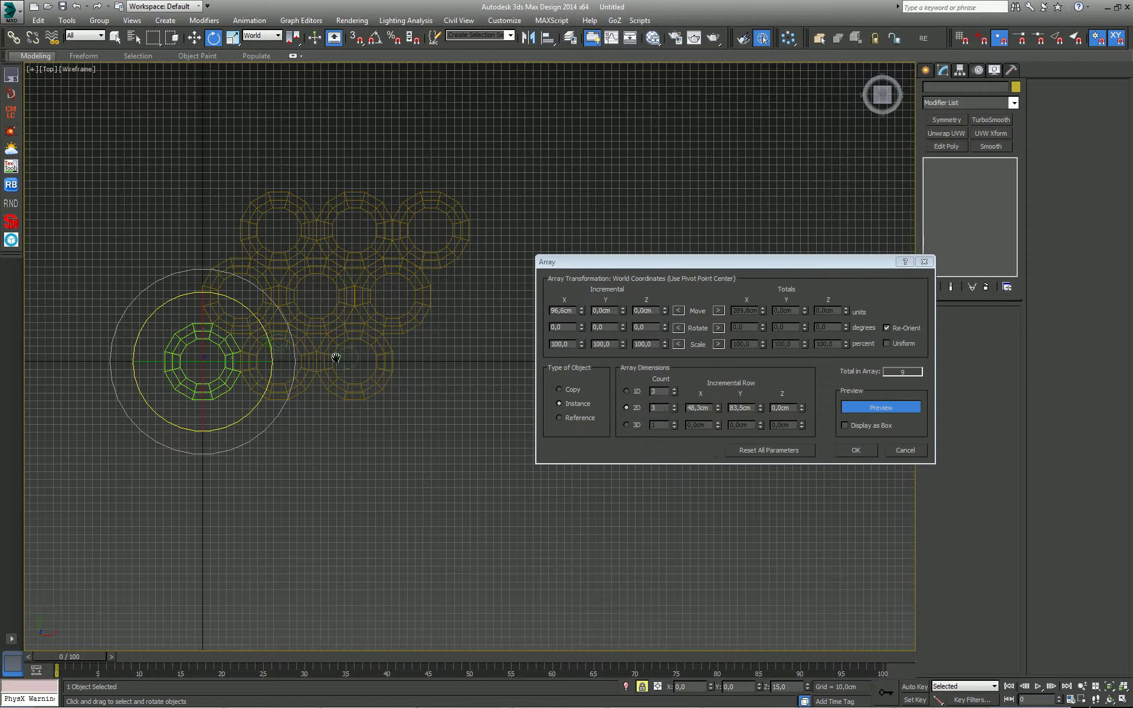
Set 6 rings per row and 4 rows, with the array type set to Copy
{"action": "left_click", "coordinate": [676, 388]}
{"action": "left_click", "coordinate": [674, 406]}
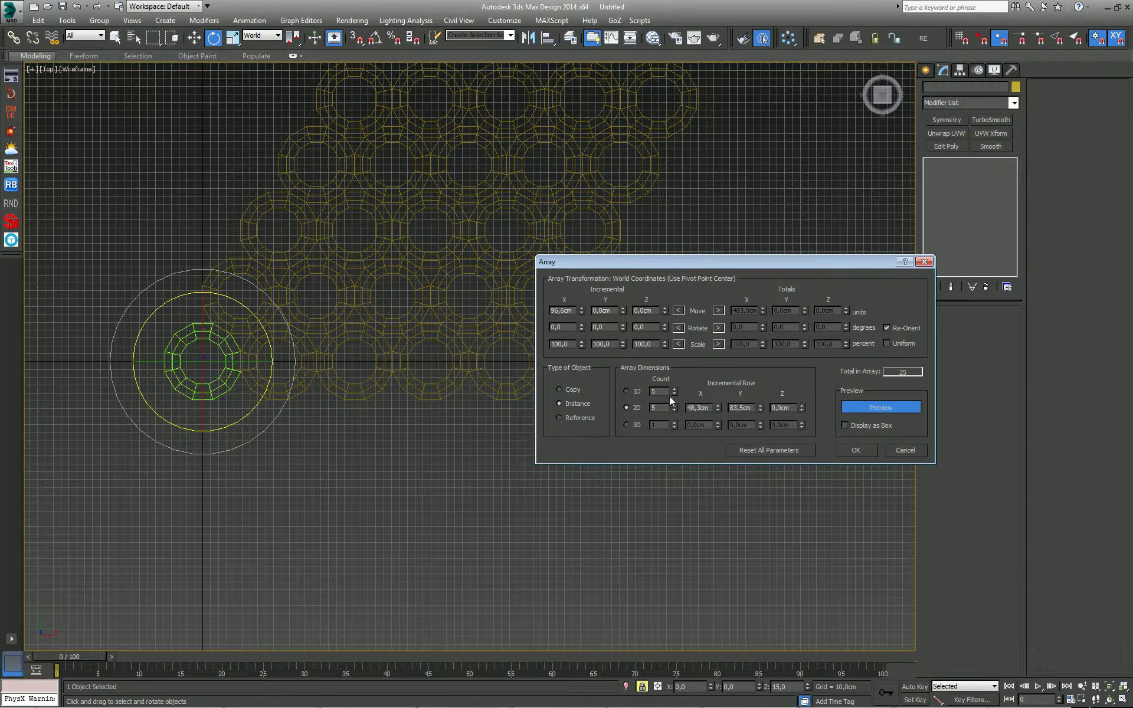
{"action": "left_click", "coordinate": [673, 411]}
{"action": "left_click", "coordinate": [675, 387]}
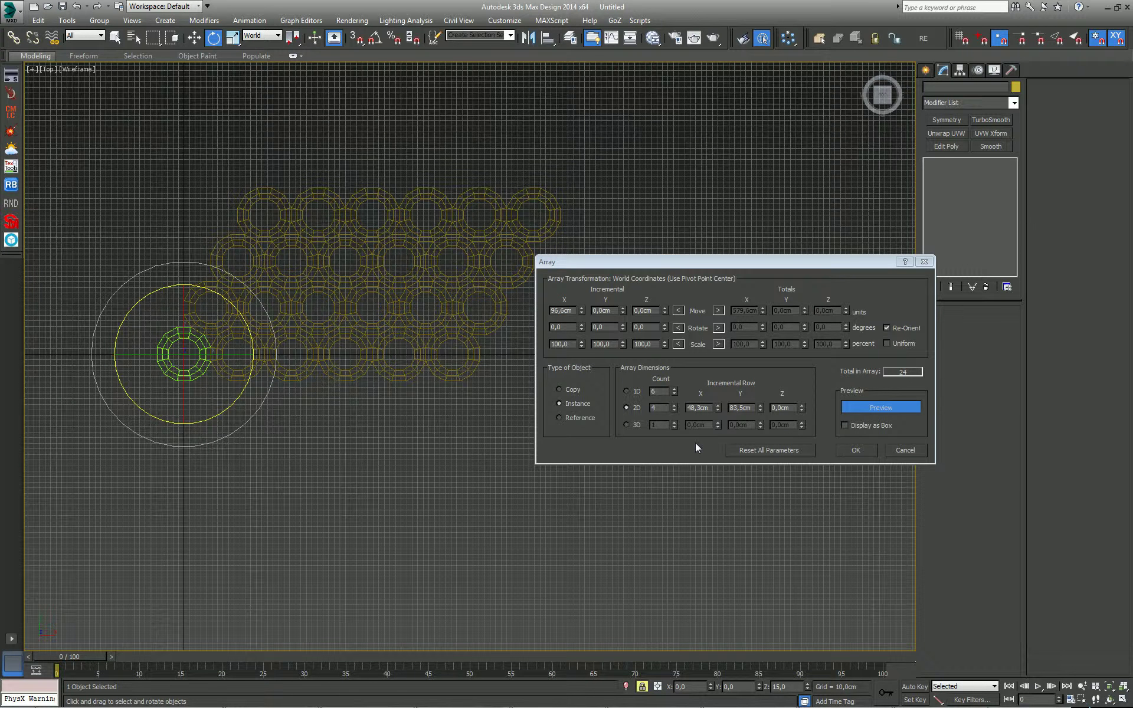
{"action": "left_click", "coordinate": [561, 388]}
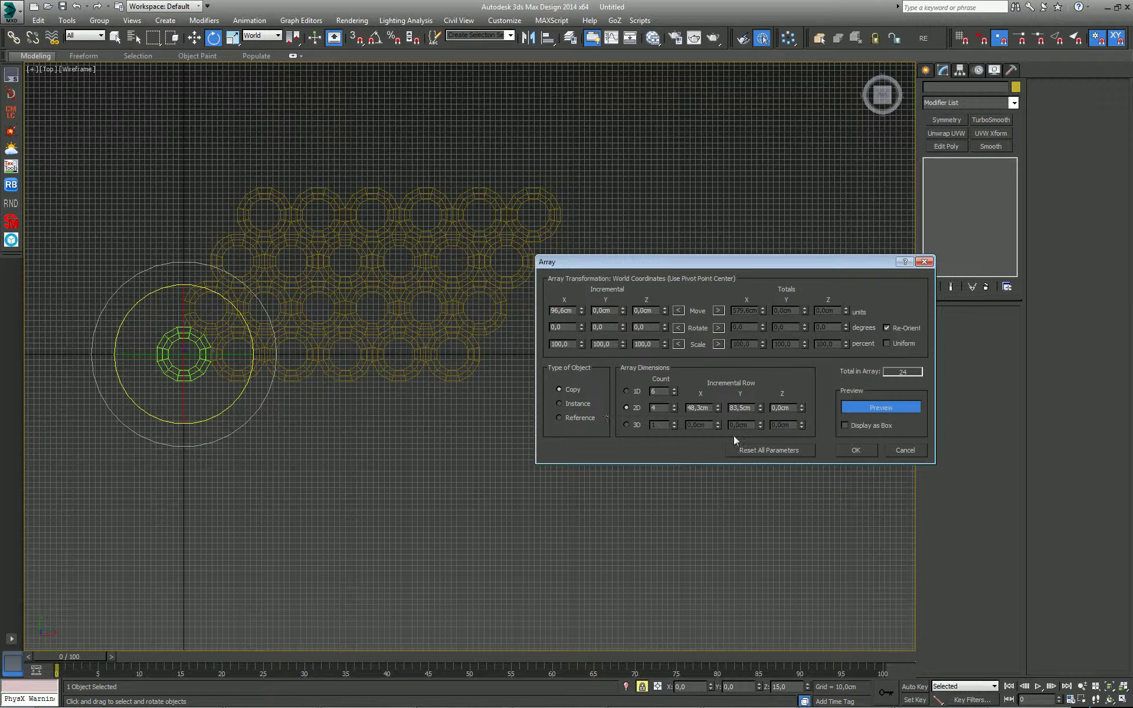
Create the 24-ring array and attach every copy via Attach List with Select All
{"action": "left_click", "coordinate": [855, 447]}
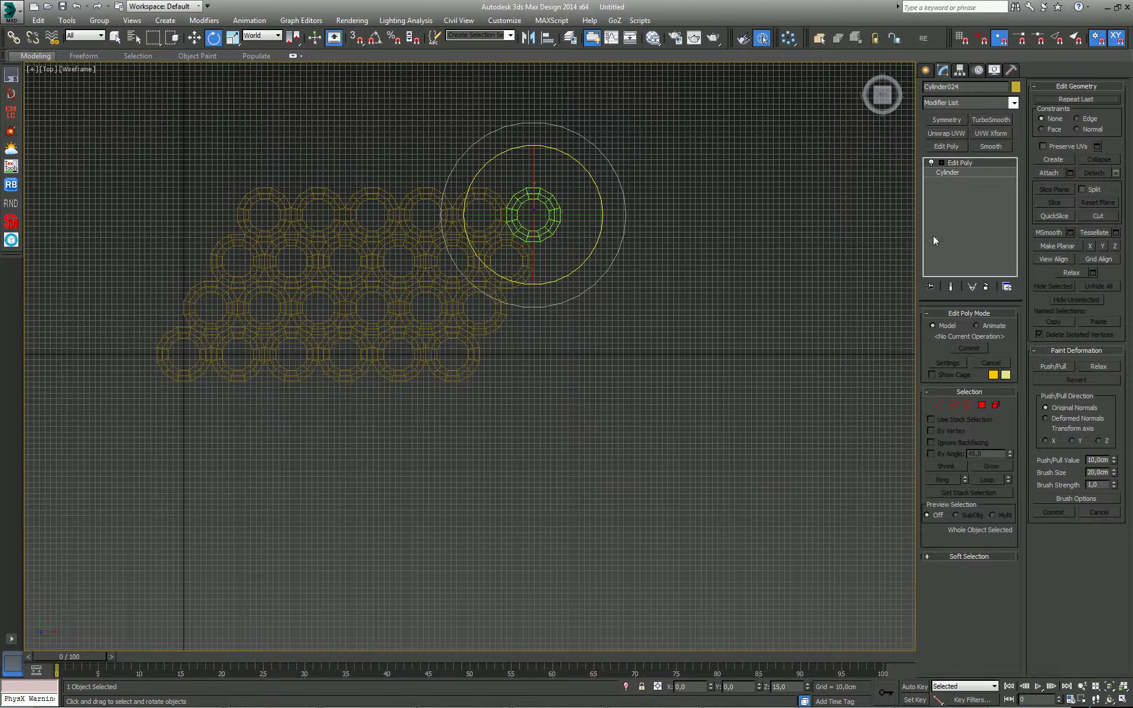
{"action": "left_click", "coordinate": [1071, 173]}
{"action": "left_click", "coordinate": [644, 153]}
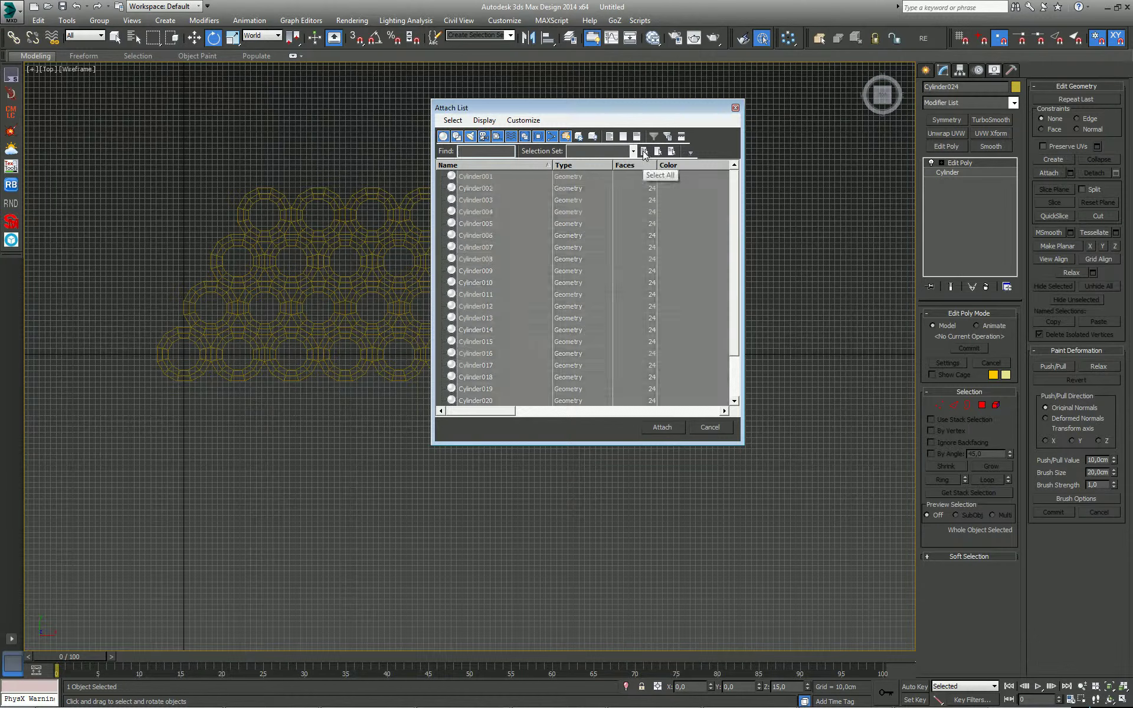
{"action": "left_click", "coordinate": [654, 426]}
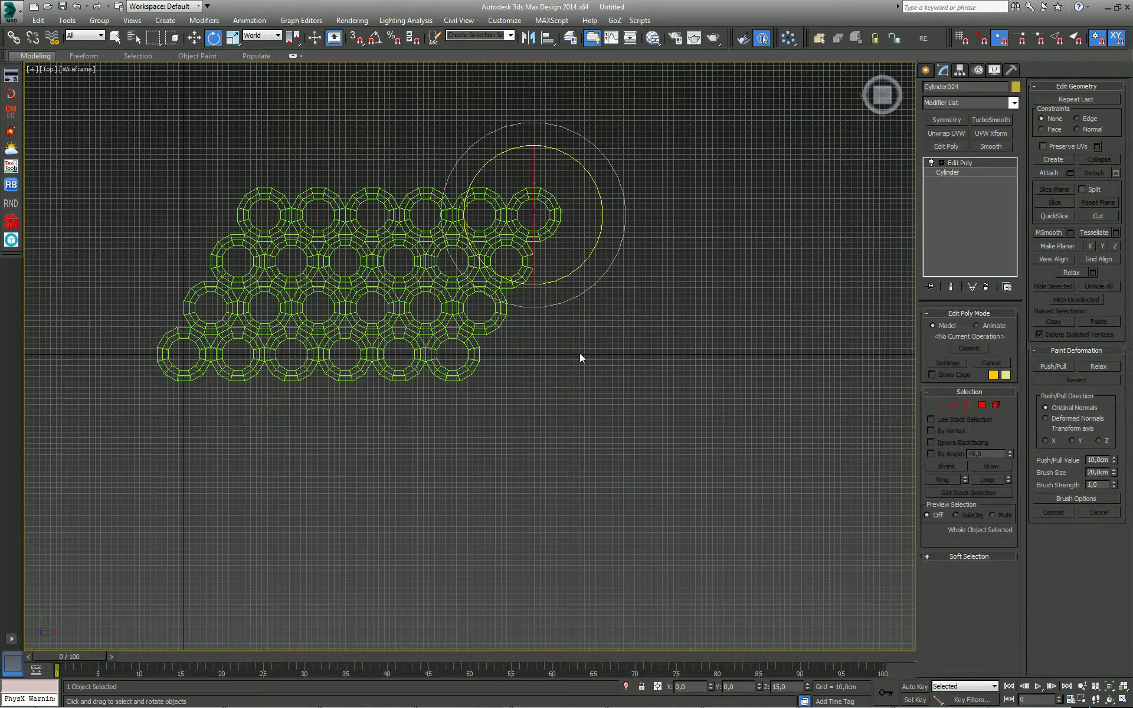
{"action": "middle_click_drag", "start_coordinate": [580, 353], "coordinate": [643, 391]}
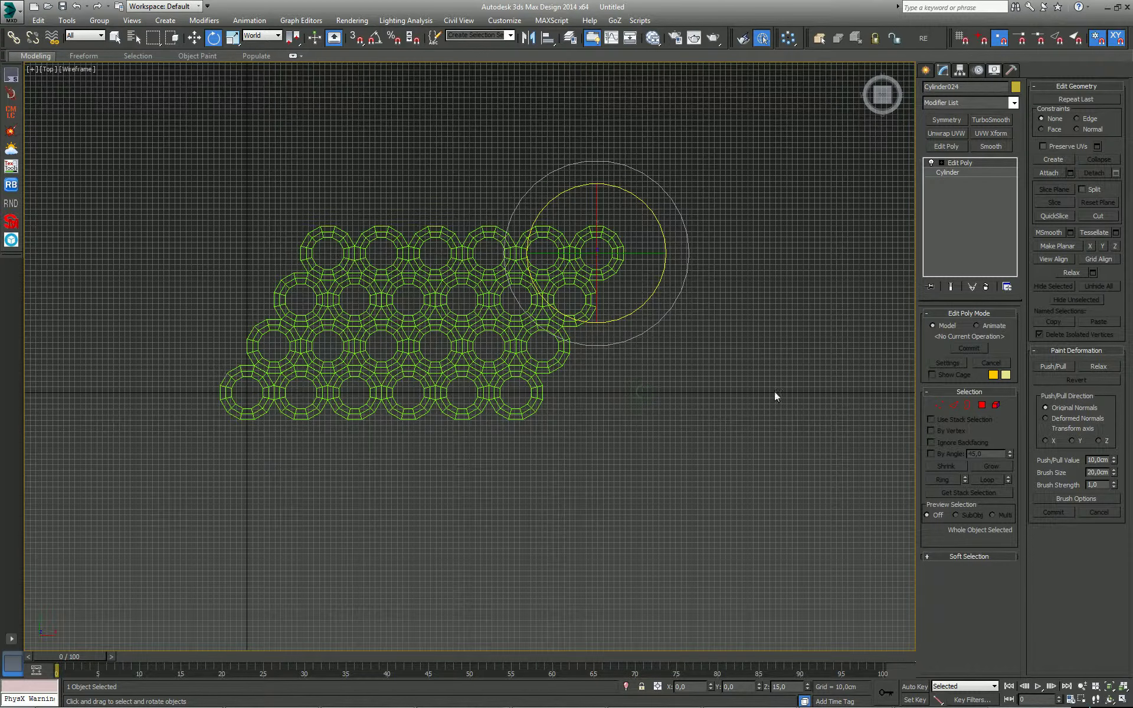
Collapse the stack to Editable Poly and delete the six protruding end rings
{"action": "right_click", "coordinate": [969, 164]}
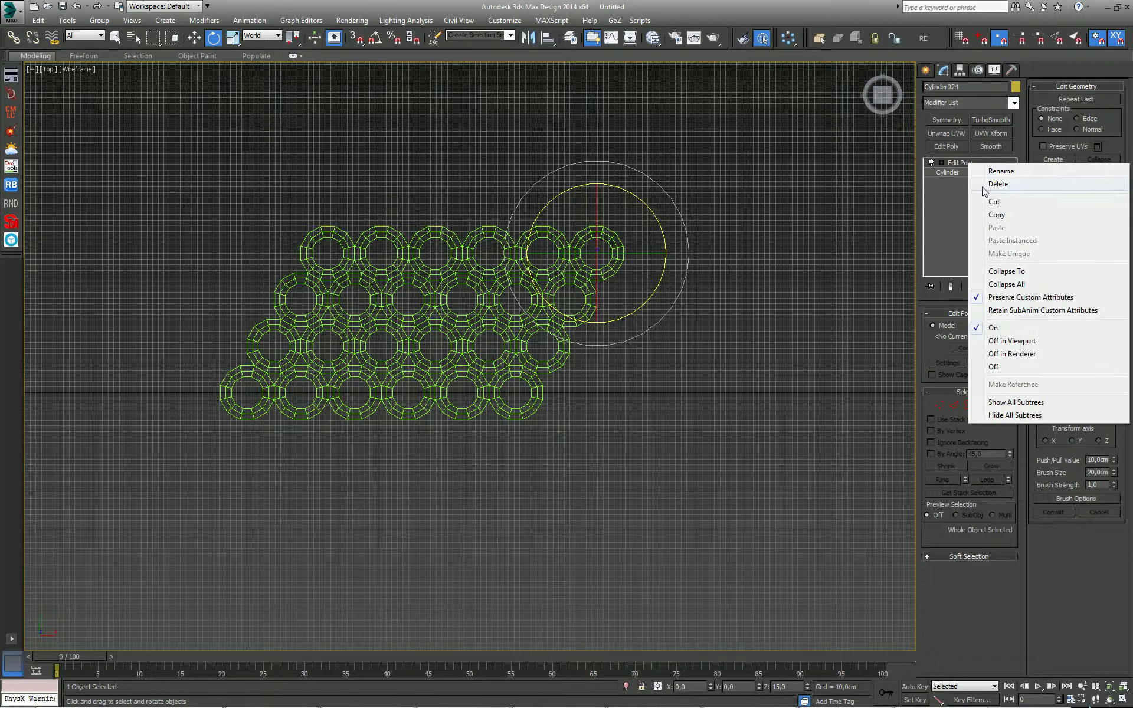
{"action": "left_click", "coordinate": [1007, 284]}
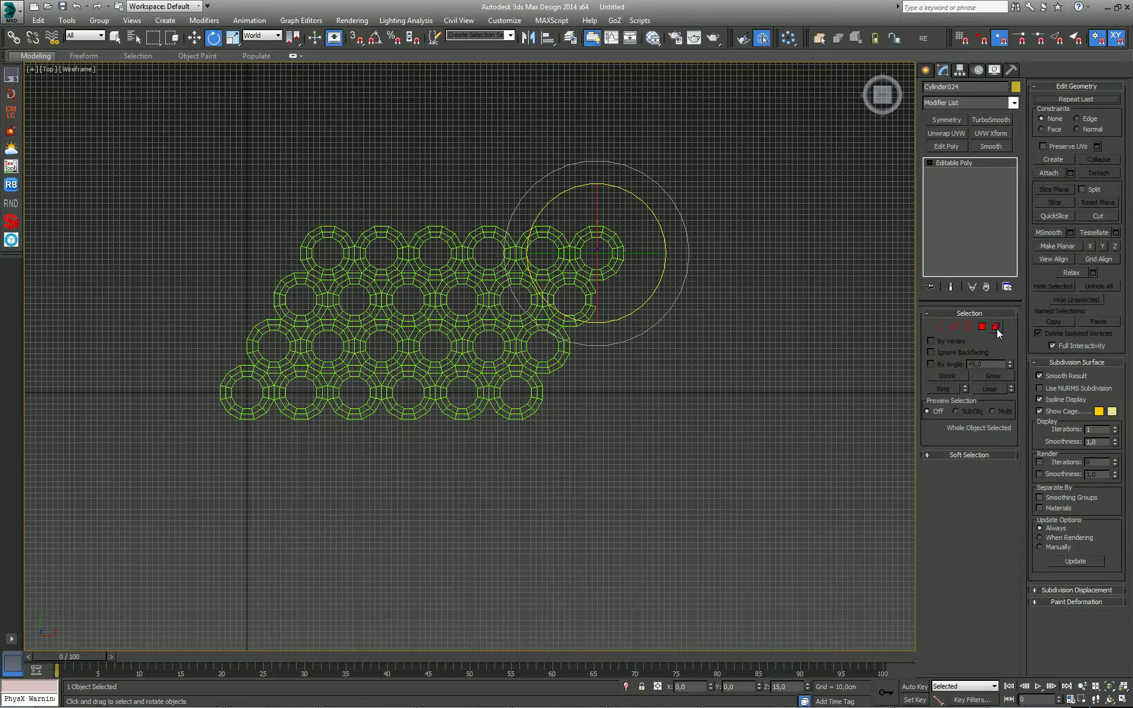
{"action": "left_click", "coordinate": [997, 327]}
{"action": "key", "text": "w"}
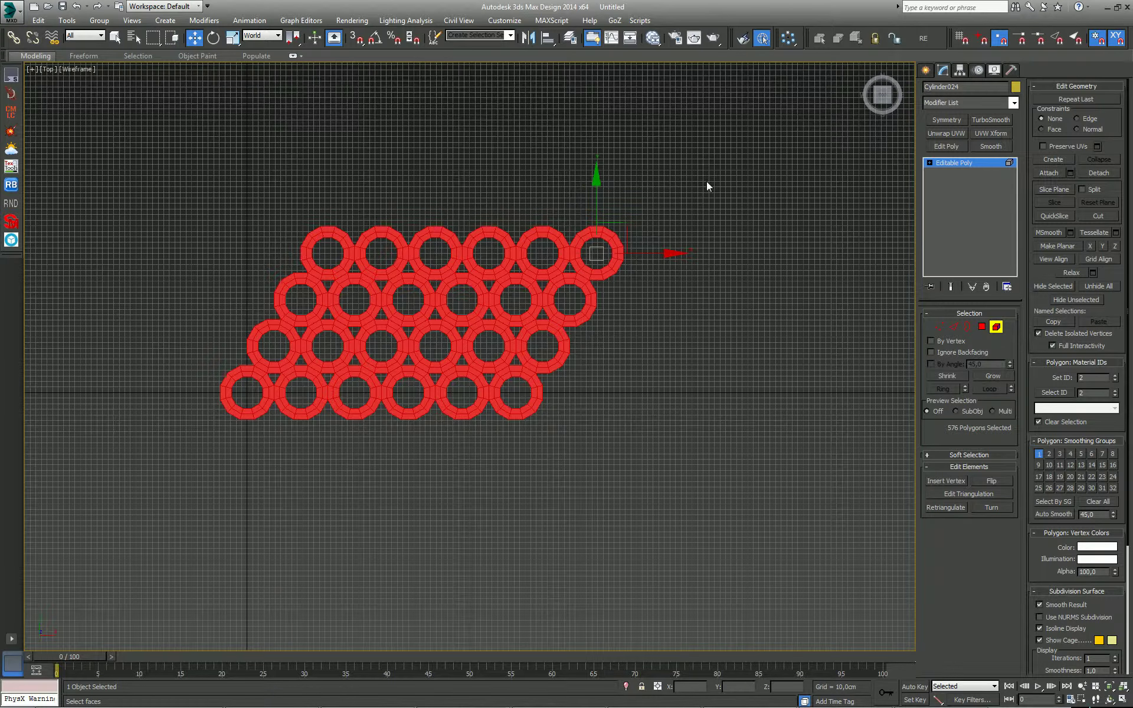
{"action": "left_click_drag", "start_coordinate": [567, 366], "coordinate": [558, 410]}
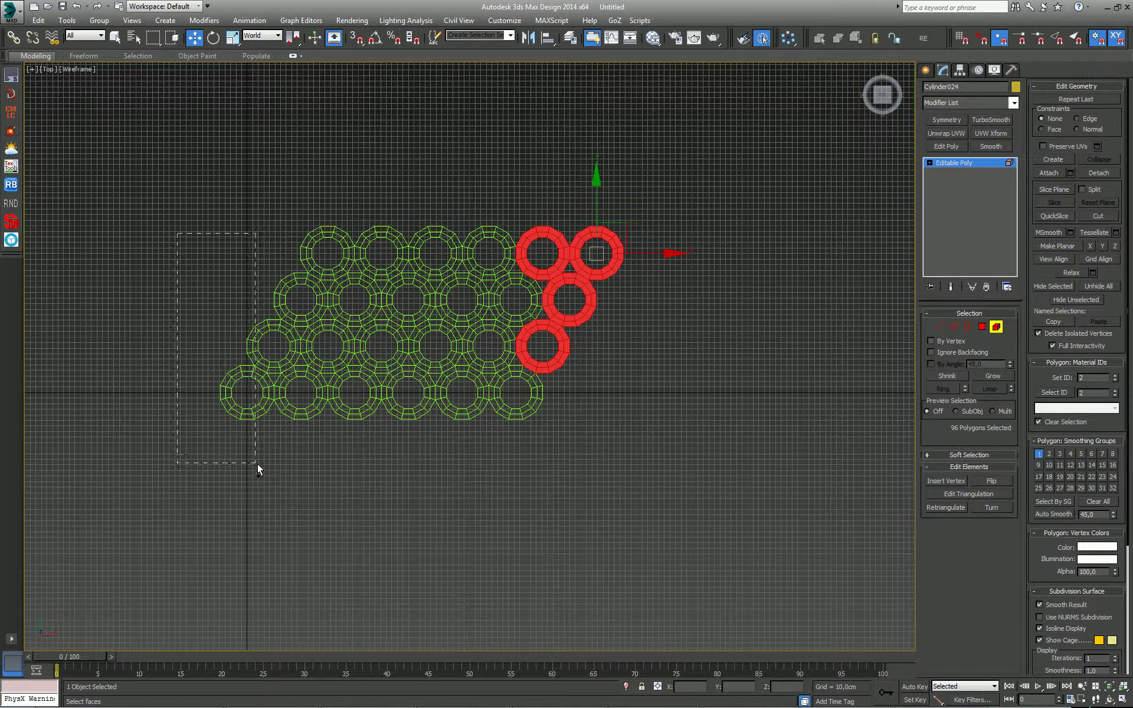
{"action": "left_click_drag", "start_coordinate": [243, 433], "coordinate": [260, 469], "text": "ctrl"}
{"action": "key", "text": "Delete"}
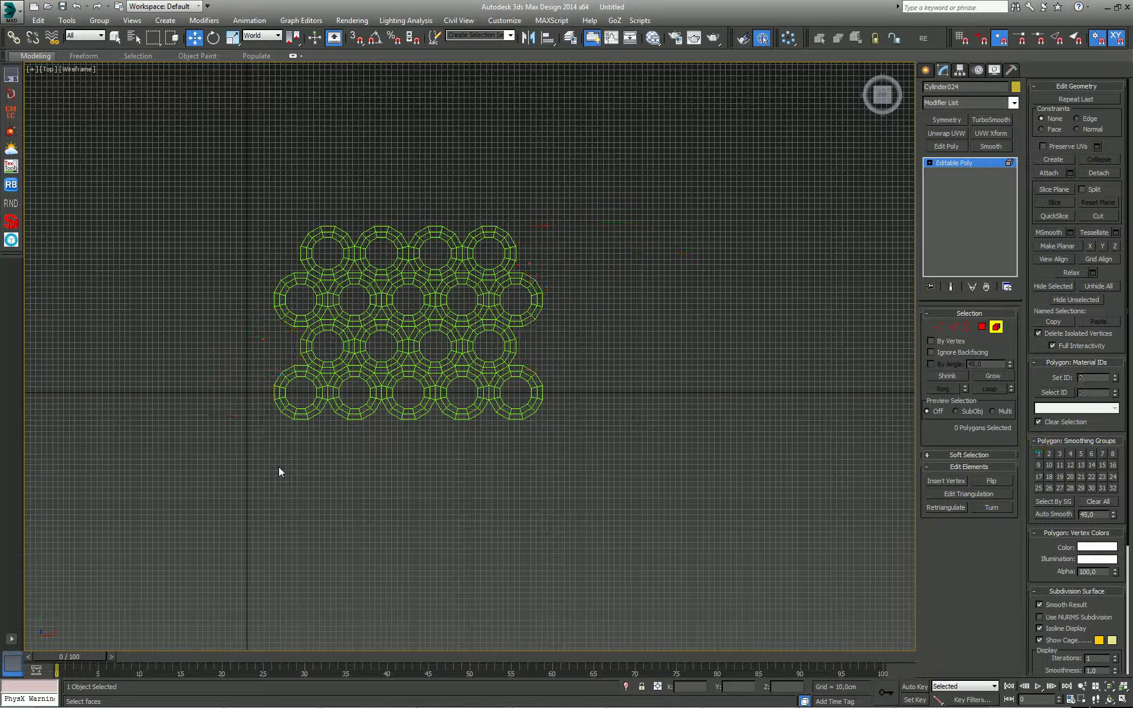
Recentre the view and select all vertices of the ring mesh
{"action": "middle_click_drag", "start_coordinate": [306, 437], "coordinate": [370, 458]}
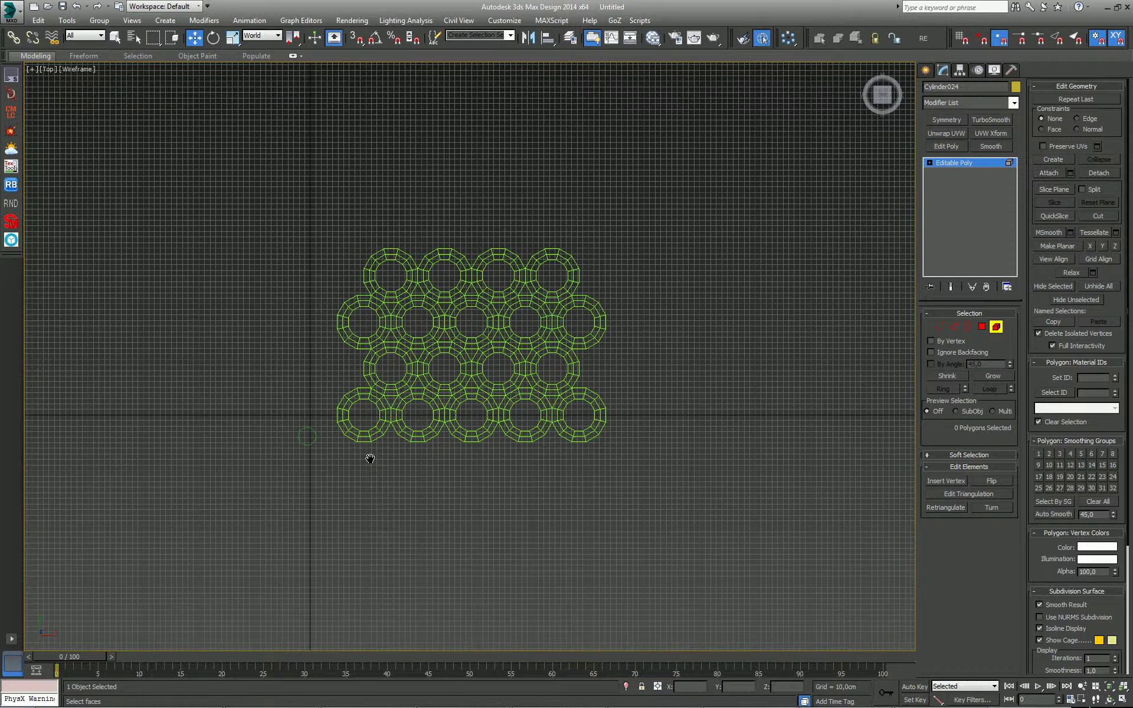
{"action": "scroll", "coordinate": [373, 422], "scroll_direction": "up", "scroll_amount": 2}
{"action": "key", "text": "1"}
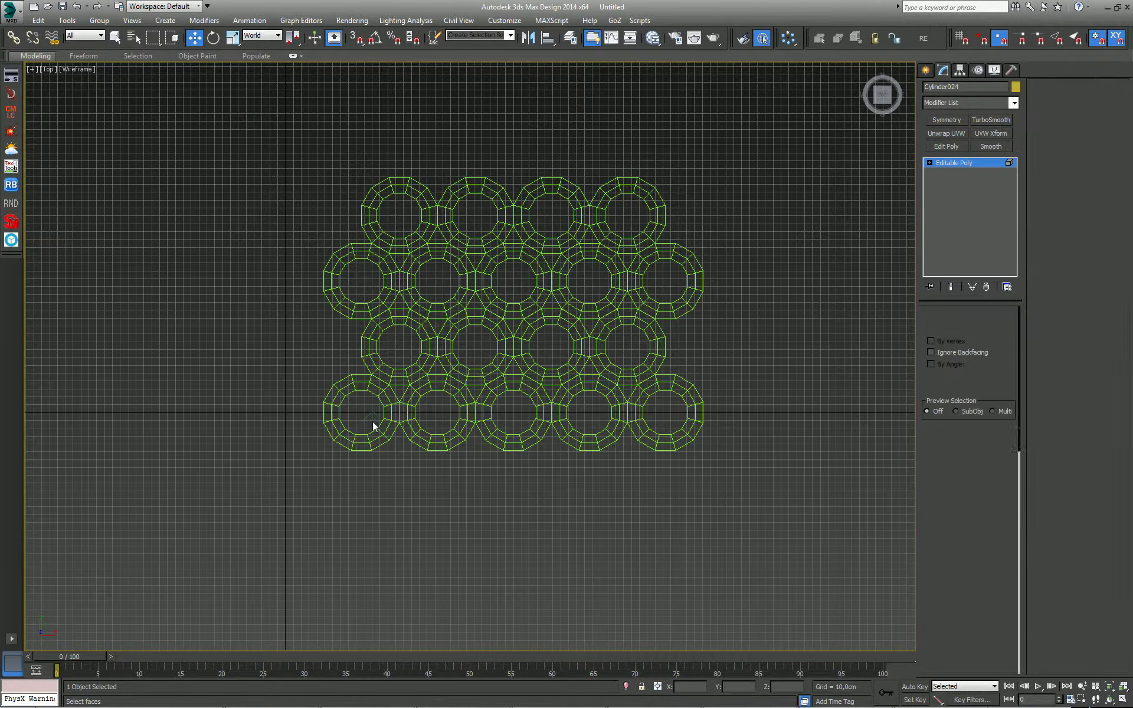
{"action": "key", "text": "ctrl+a"}
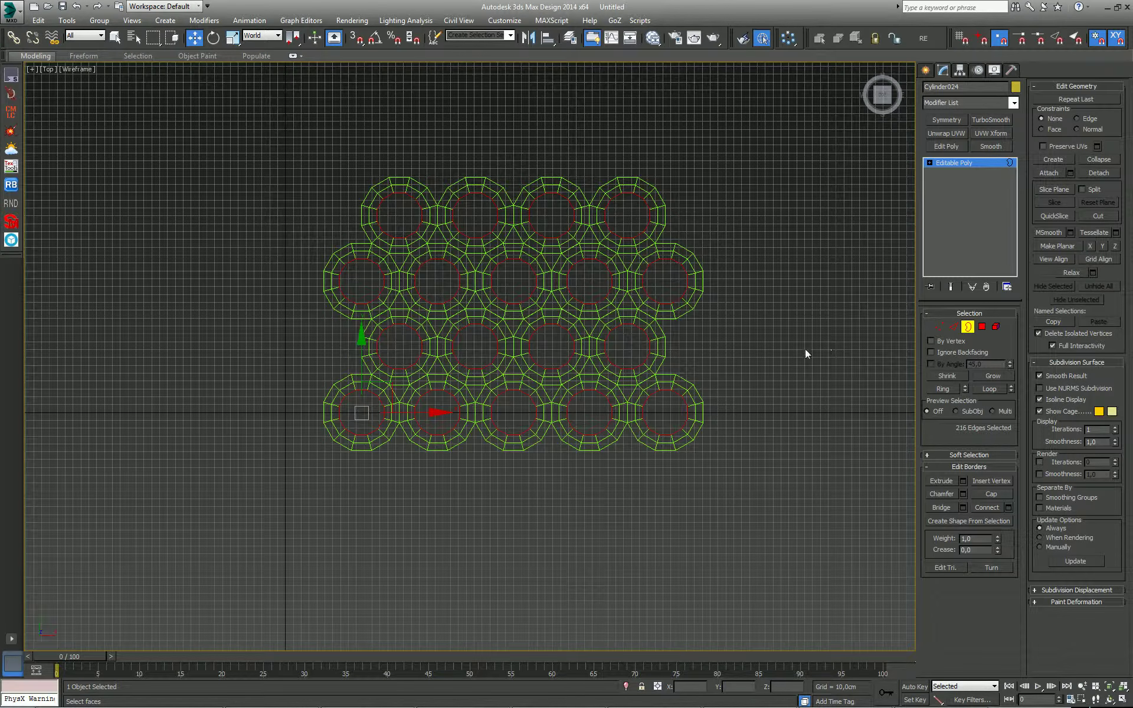
Select all ring borders, then deselect the bottom three rows, keeping the top row's 90 edges
{"action": "key", "text": "ctrl+Page_Up"}
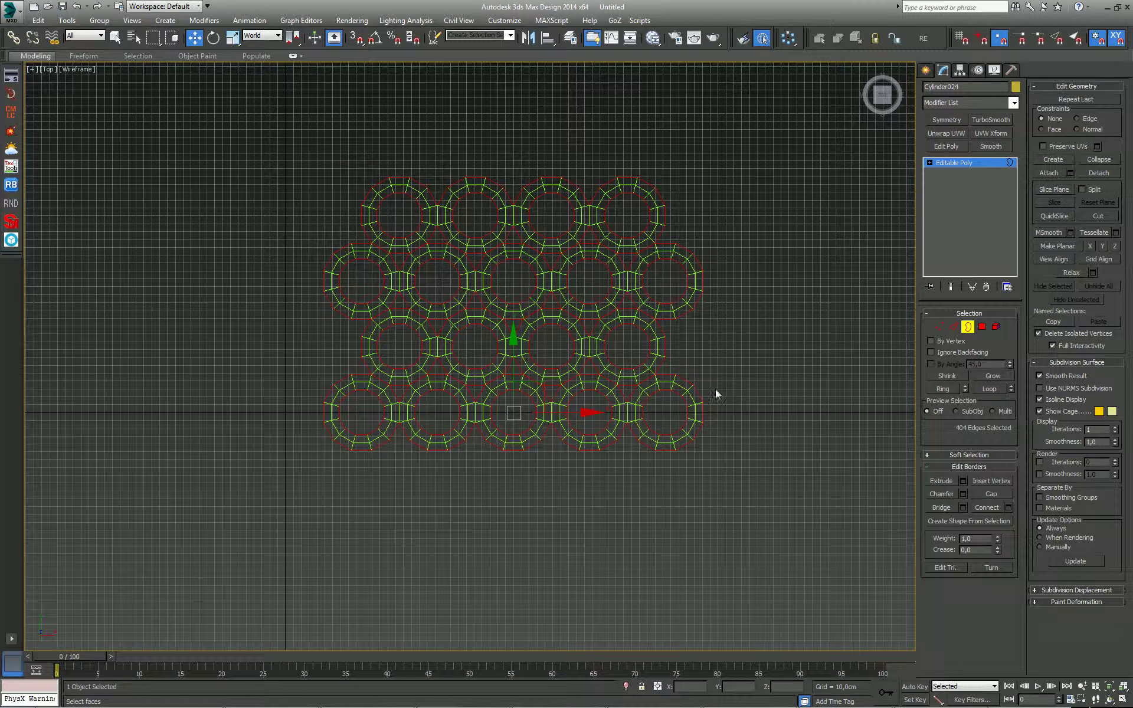
{"action": "double_click", "coordinate": [384, 447], "text": "alt"}
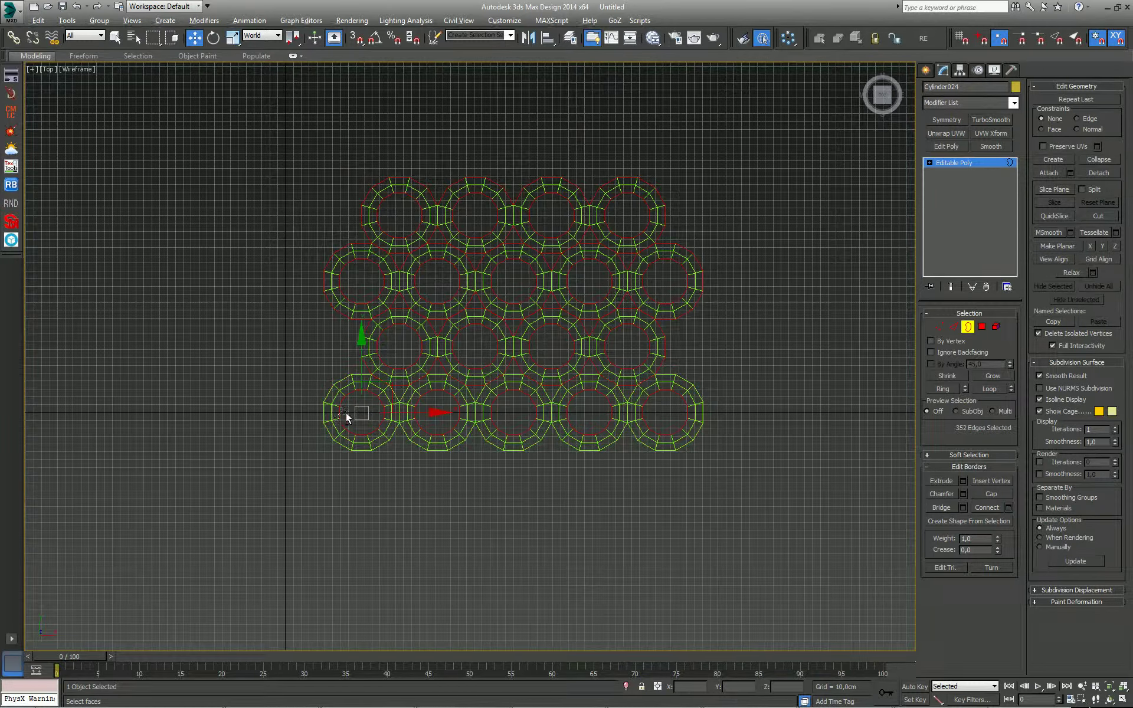
{"action": "double_click", "coordinate": [647, 434], "text": "alt"}
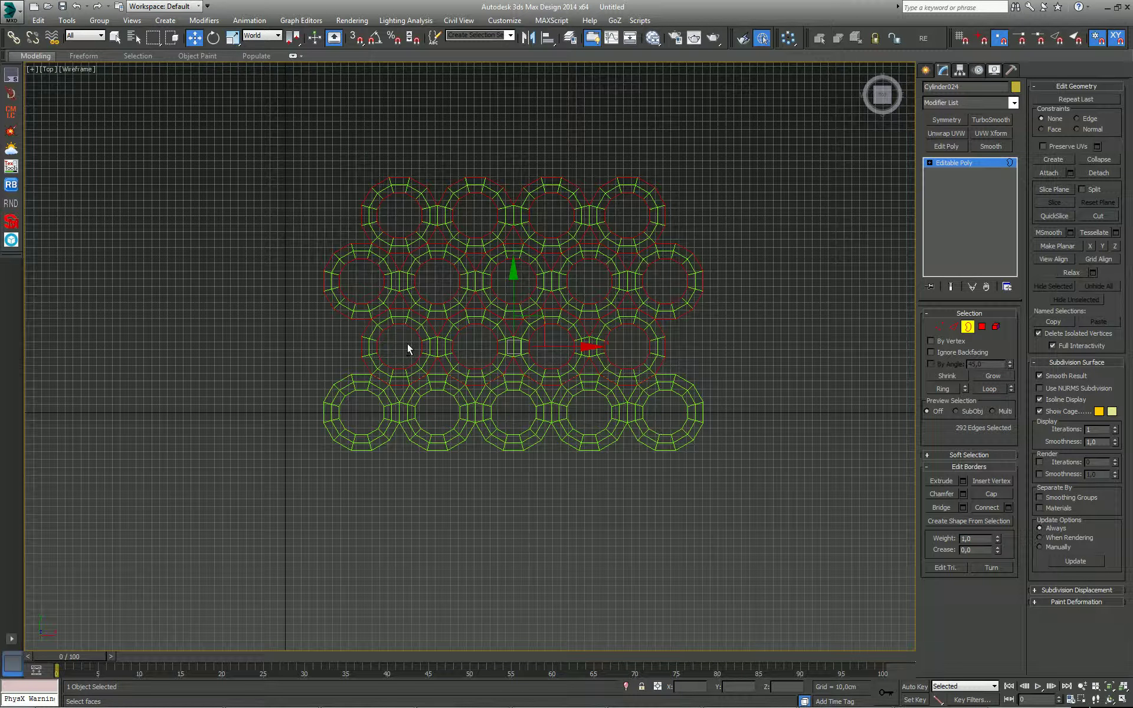
{"action": "left_click_drag", "start_coordinate": [678, 342], "coordinate": [416, 354]}
{"action": "double_click", "coordinate": [334, 276], "text": "alt"}
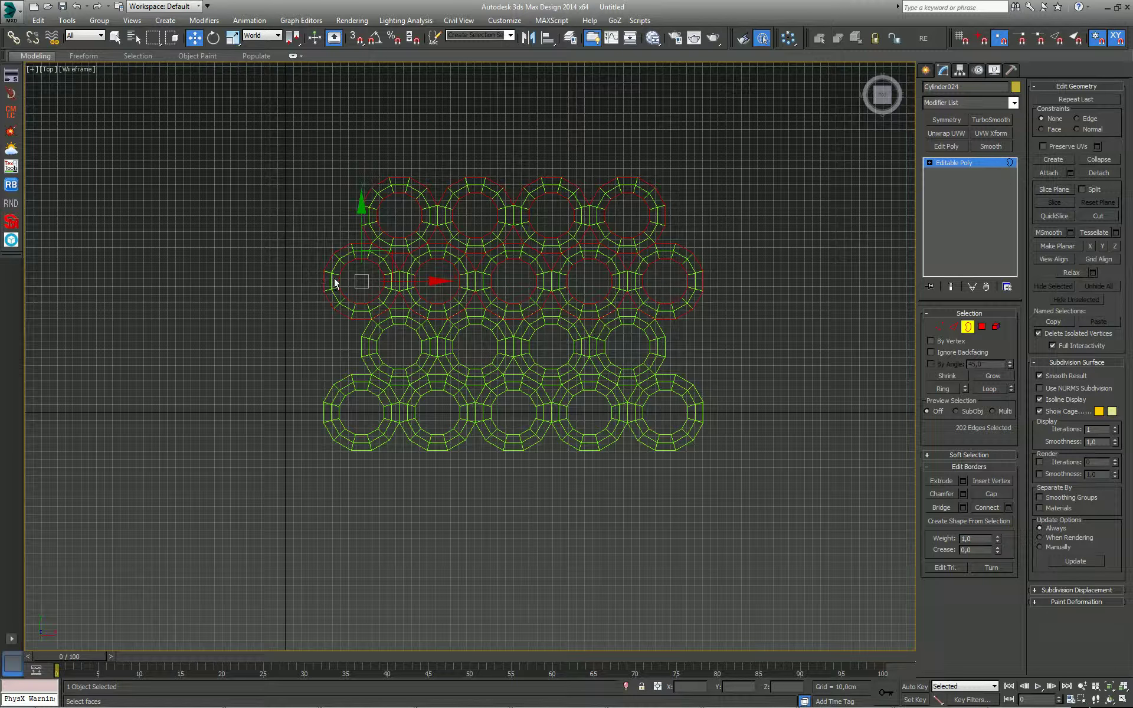
{"action": "mouse_move", "coordinate": [469, 287]}
{"action": "left_mouse_down"}
{"action": "mouse_move", "coordinate": [727, 298]}
{"action": "mouse_move", "coordinate": [739, 284]}
{"action": "left_mouse_up"}
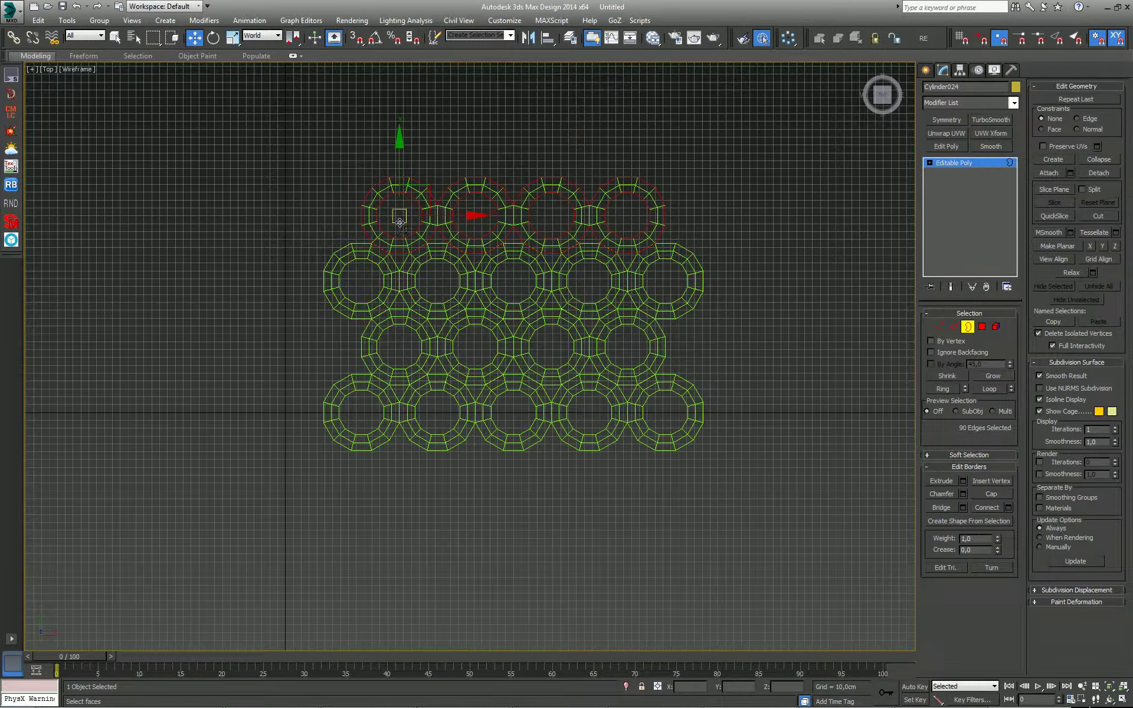
{"action": "scroll", "coordinate": [397, 216], "scroll_direction": "up", "scroll_amount": 5}
{"action": "scroll", "coordinate": [386, 255], "scroll_direction": "up", "scroll_amount": 5}
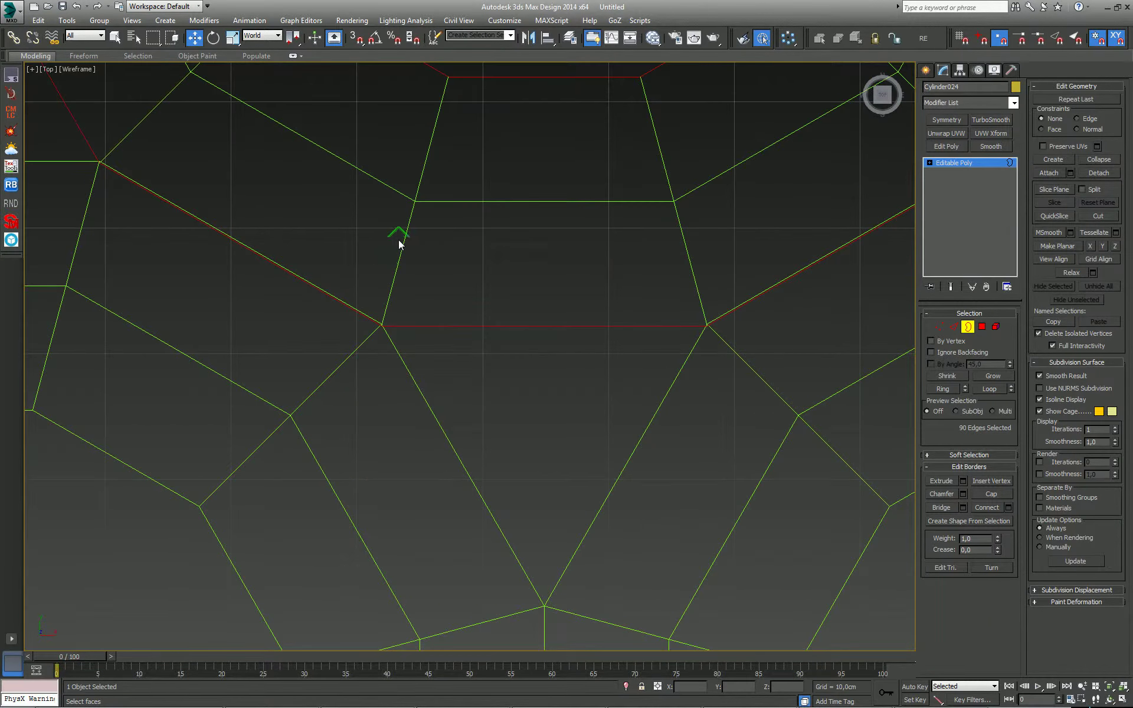
{"action": "scroll", "coordinate": [398, 240], "scroll_direction": "down", "scroll_amount": 5}
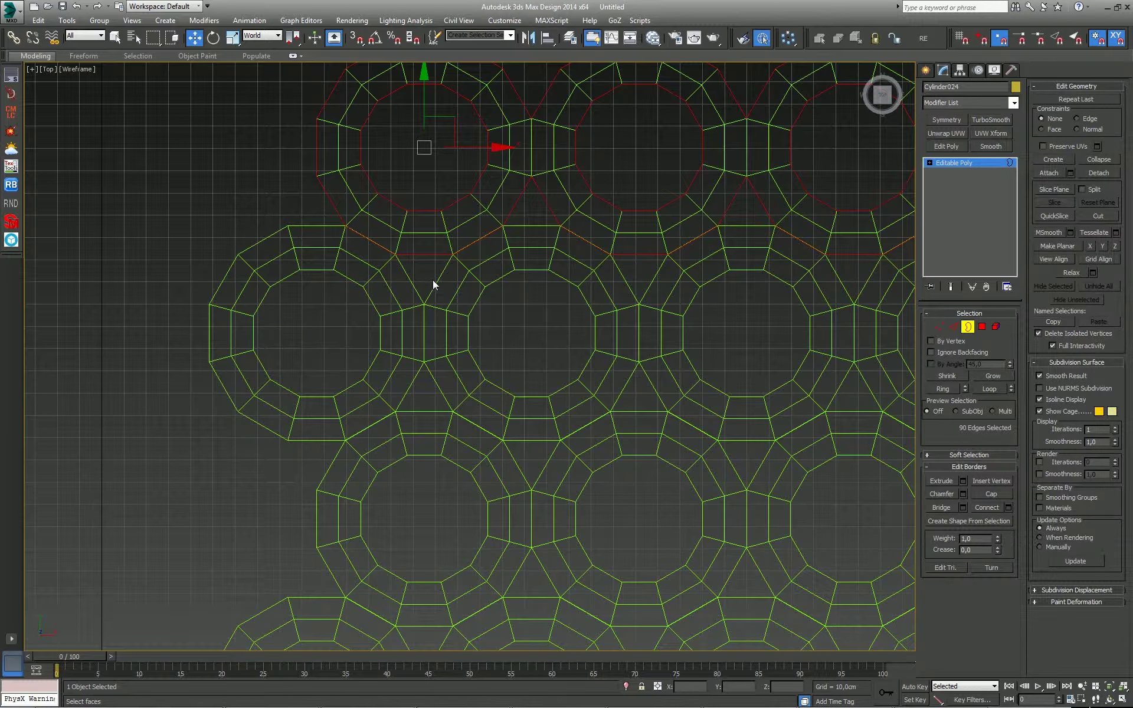
Weld all vertices with a raised threshold, cutting the mesh from 620 to 572 vertices
{"action": "key", "text": "1"}
{"action": "key", "text": "ctrl+a"}
{"action": "middle_click_drag", "start_coordinate": [496, 295], "coordinate": [479, 281]}
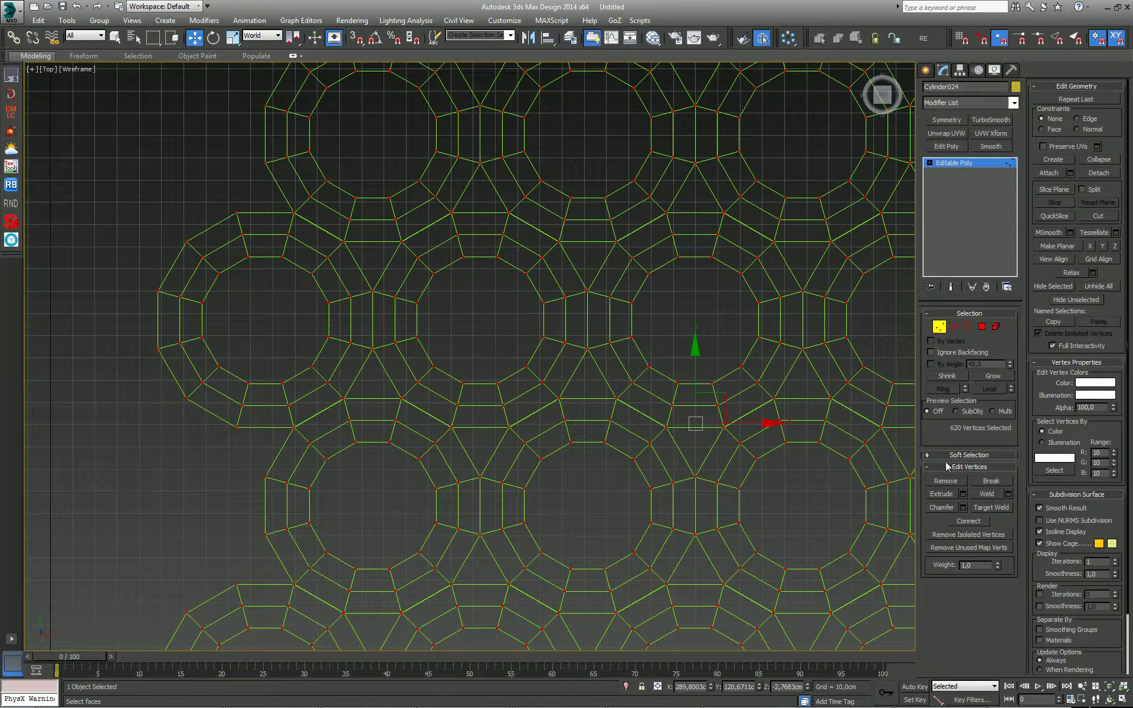
{"action": "left_click", "coordinate": [1008, 494]}
{"action": "middle_click_drag", "start_coordinate": [539, 216], "coordinate": [529, 228]}
{"action": "scroll", "coordinate": [315, 259], "scroll_direction": "up", "scroll_amount": 5}
{"action": "scroll", "coordinate": [366, 254], "scroll_direction": "up", "scroll_amount": 4}
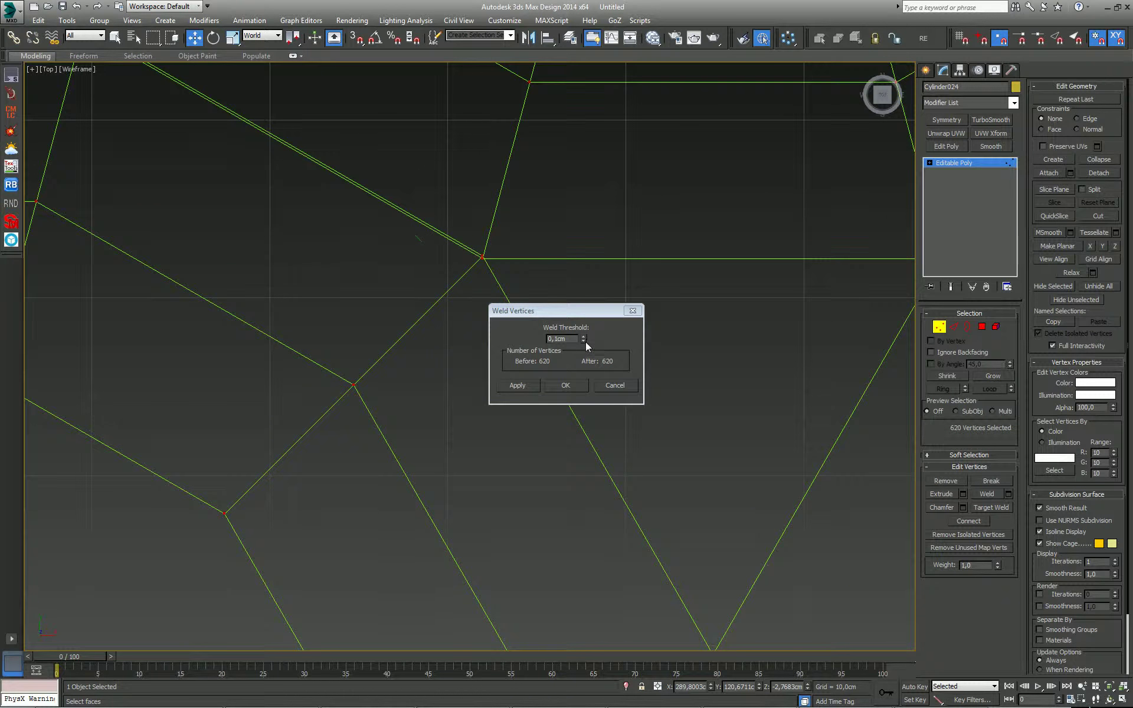
{"action": "left_click_drag", "start_coordinate": [584, 339], "coordinate": [585, 327]}
{"action": "left_click", "coordinate": [572, 383]}
{"action": "scroll", "coordinate": [445, 294], "scroll_direction": "down", "scroll_amount": 3}
{"action": "scroll", "coordinate": [445, 297], "scroll_direction": "down", "scroll_amount": 4}
Select only the triangular gap borders, excluding the outer edge and all four rows of ring holes
{"action": "key", "text": "3"}
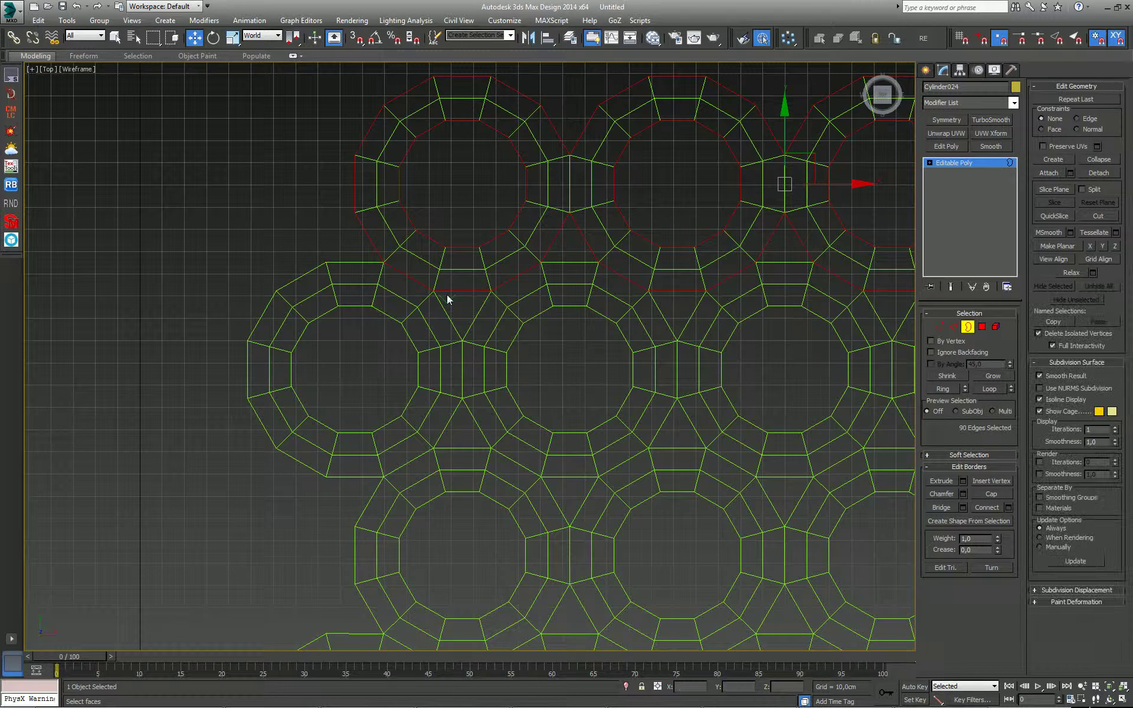
{"action": "key", "text": "ctrl+a"}
{"action": "scroll", "coordinate": [474, 251], "scroll_direction": "down", "scroll_amount": 2}
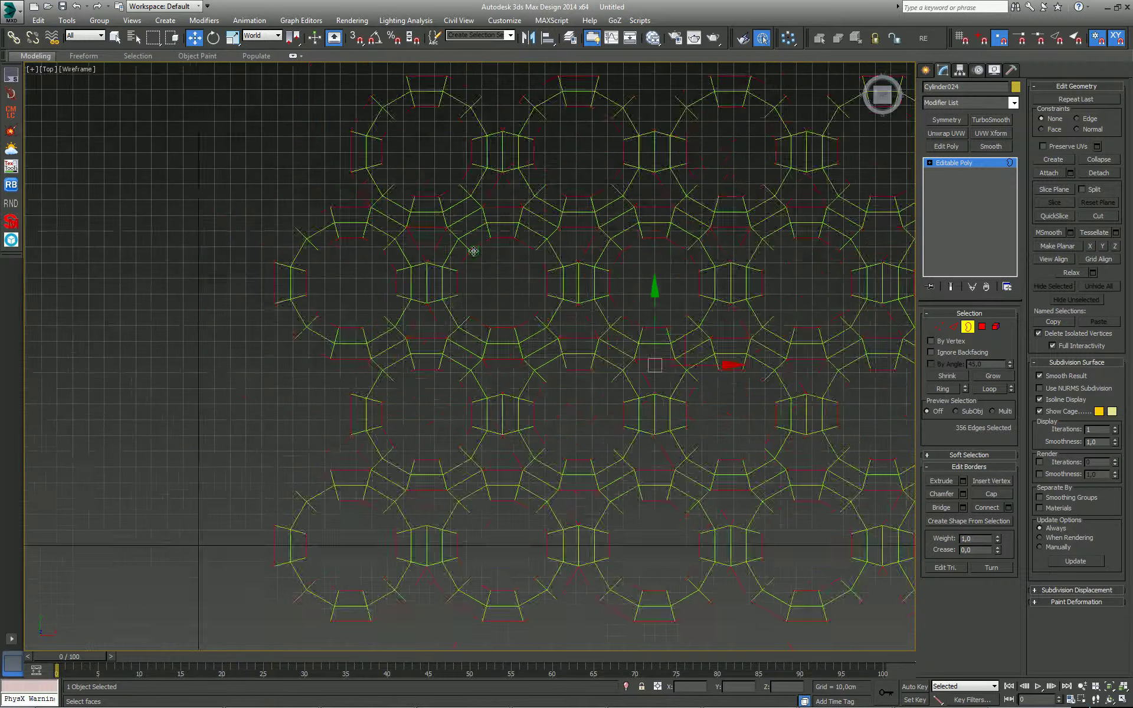
{"action": "scroll", "coordinate": [474, 252], "scroll_direction": "down", "scroll_amount": 2}
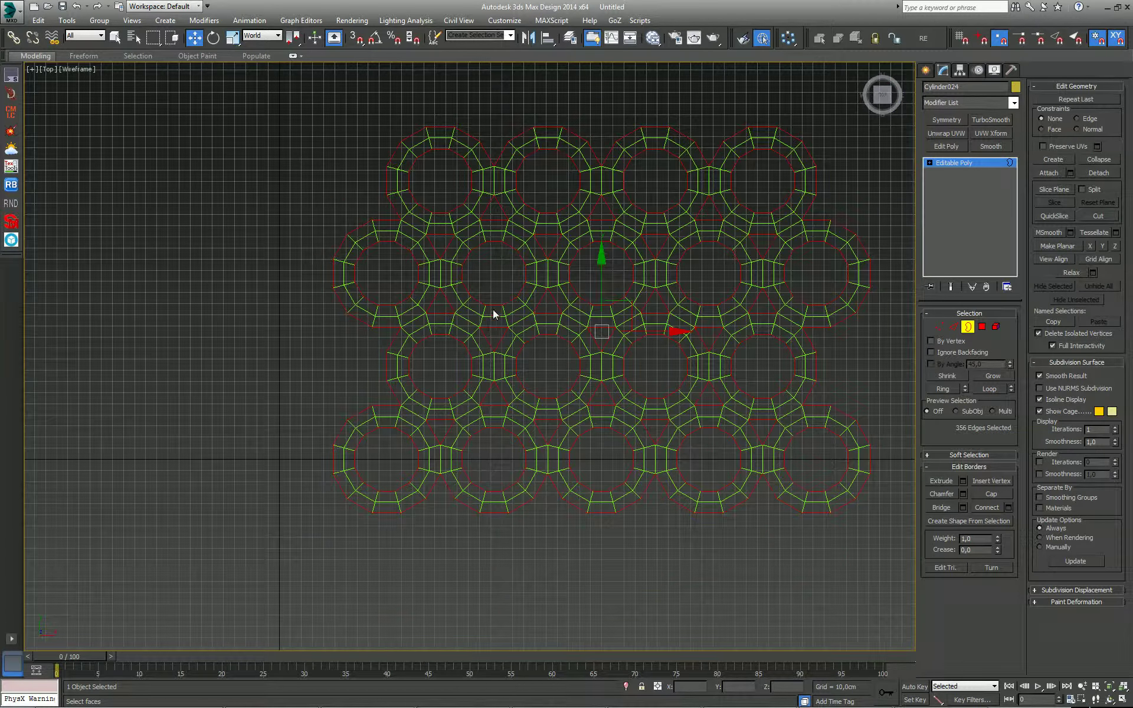
{"action": "key", "text": "q"}
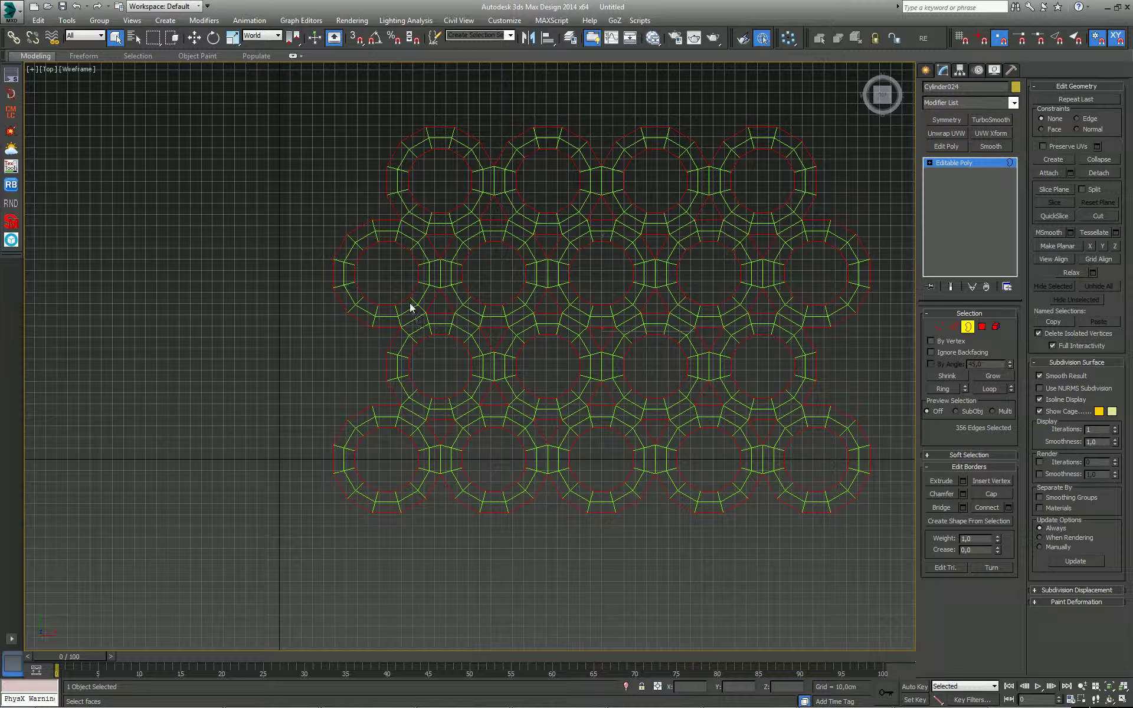
{"action": "left_click", "coordinate": [363, 431], "text": "alt"}
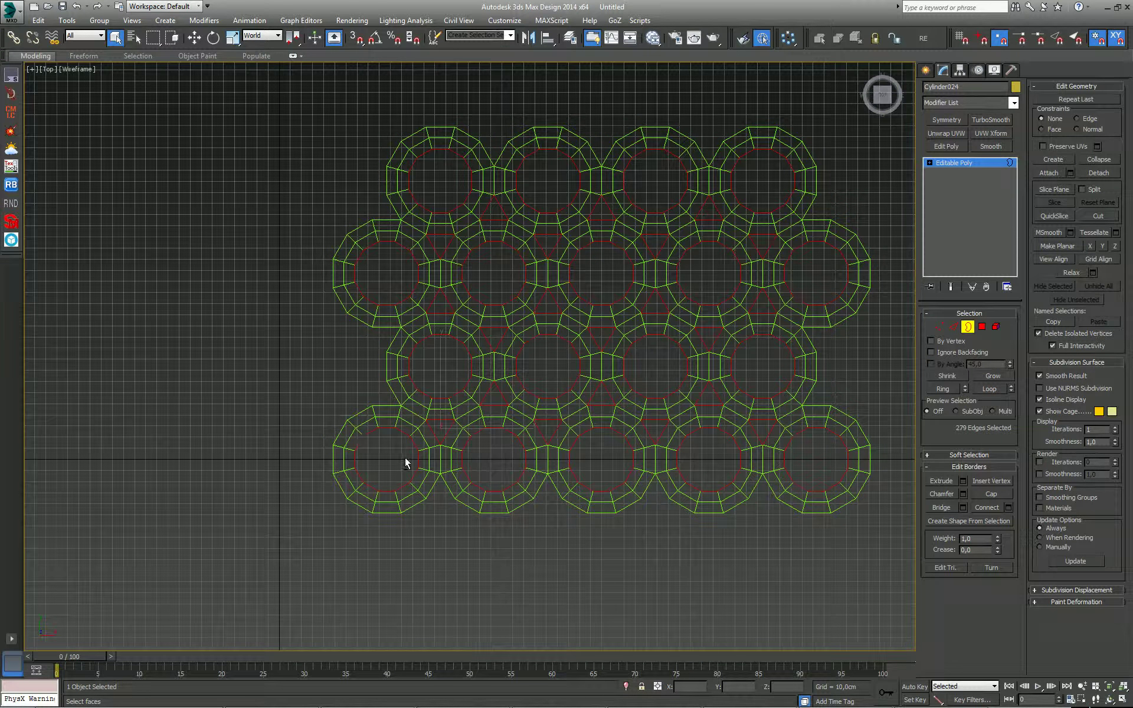
{"action": "left_click_drag", "start_coordinate": [405, 458], "coordinate": [856, 519], "text": "alt"}
{"action": "left_click_drag", "start_coordinate": [461, 371], "coordinate": [765, 376], "text": "alt"}
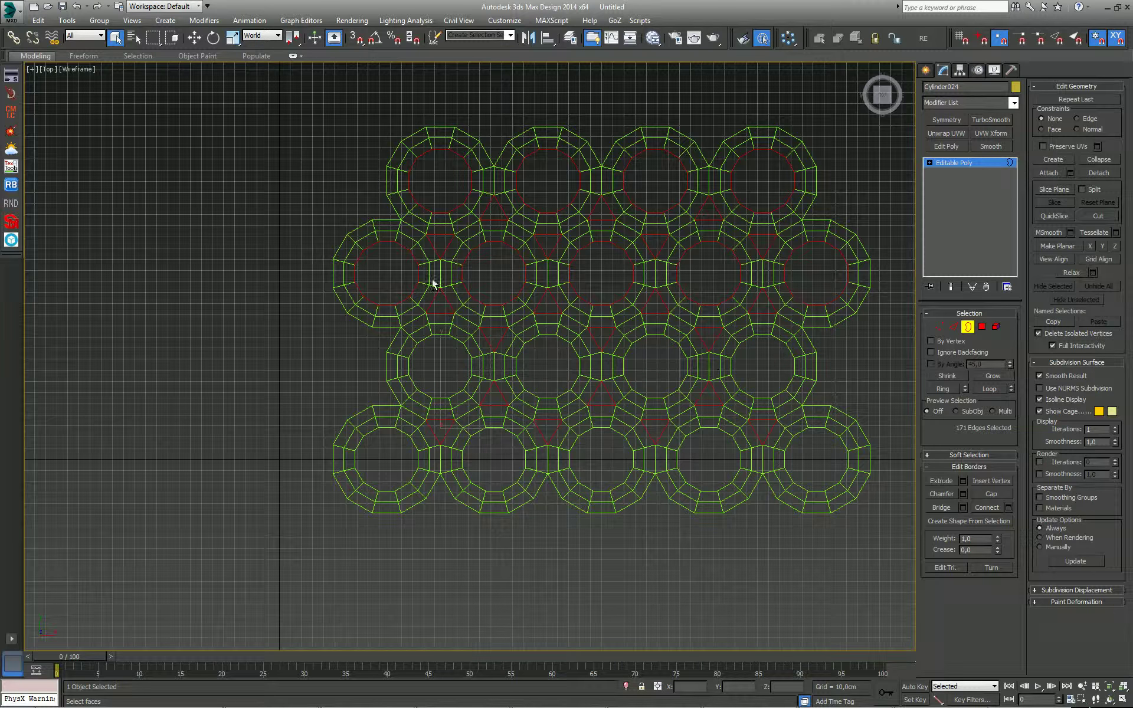
{"action": "left_click_drag", "start_coordinate": [582, 278], "coordinate": [819, 283], "text": "alt"}
{"action": "left_click_drag", "start_coordinate": [452, 176], "coordinate": [840, 151], "text": "alt"}
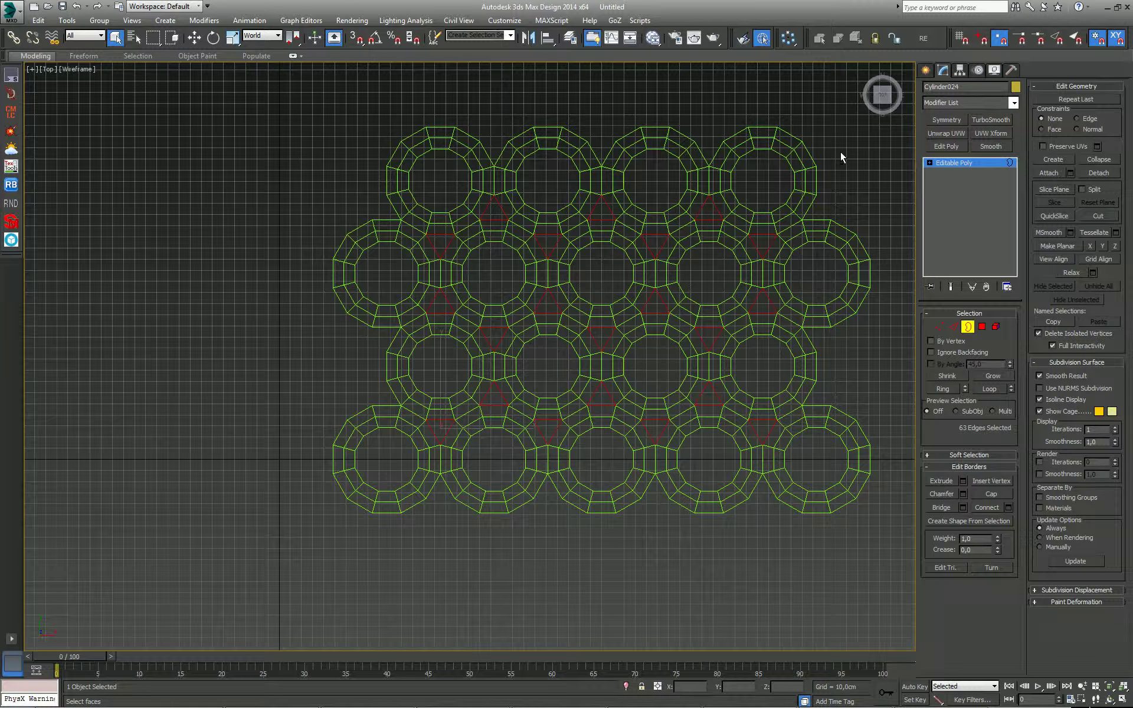
Cap the selected triangular gaps with new faces under realistic shading
{"action": "middle_click_drag", "start_coordinate": [833, 250], "coordinate": [817, 291]}
{"action": "key", "text": "F3"}
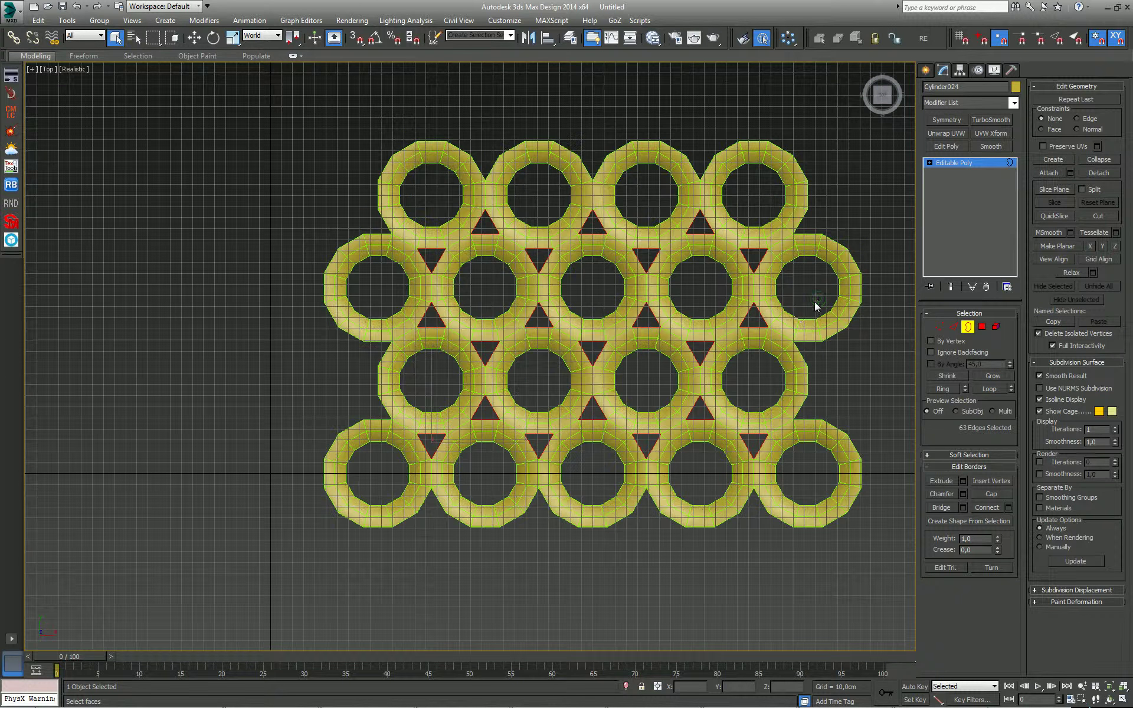
{"action": "left_click", "coordinate": [994, 495]}
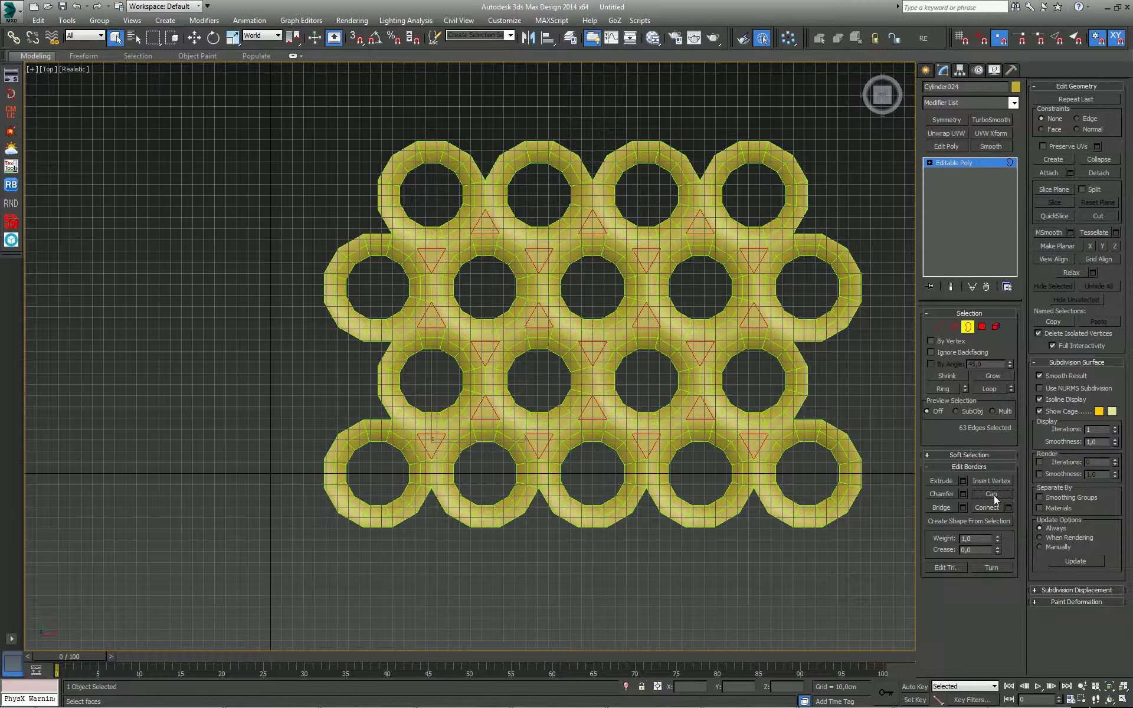
Select the whole plate element and assign it smoothing group 1
{"action": "middle_click_drag", "start_coordinate": [853, 443], "coordinate": [837, 460]}
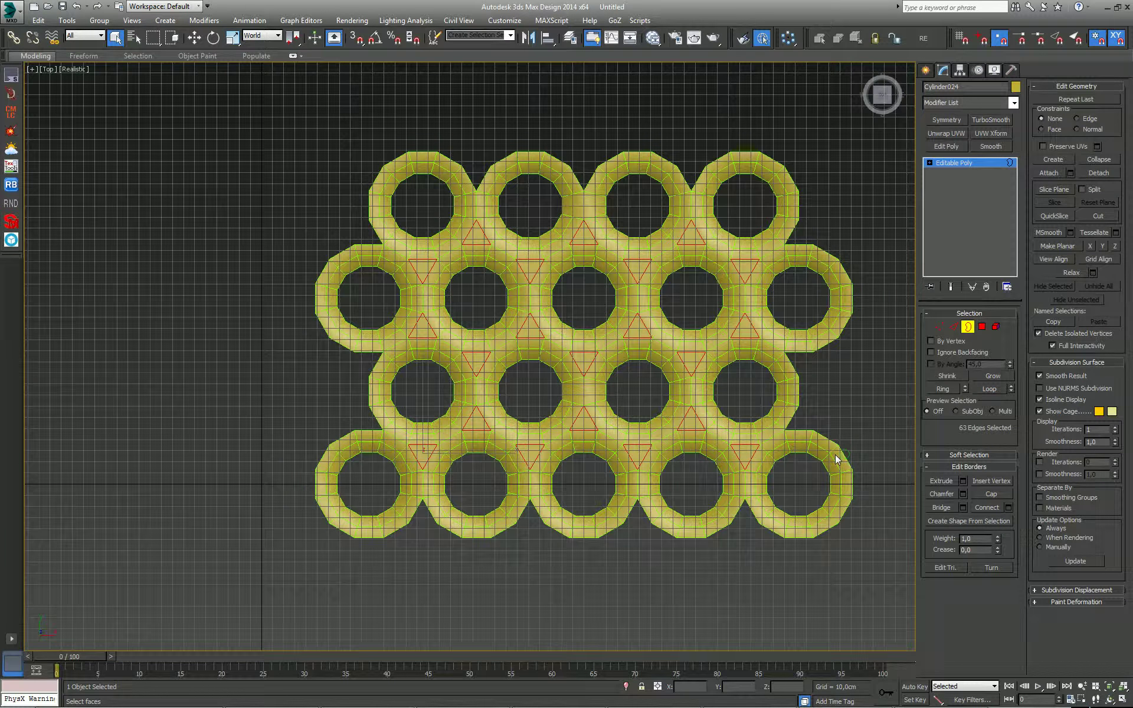
{"action": "left_click", "coordinate": [996, 326]}
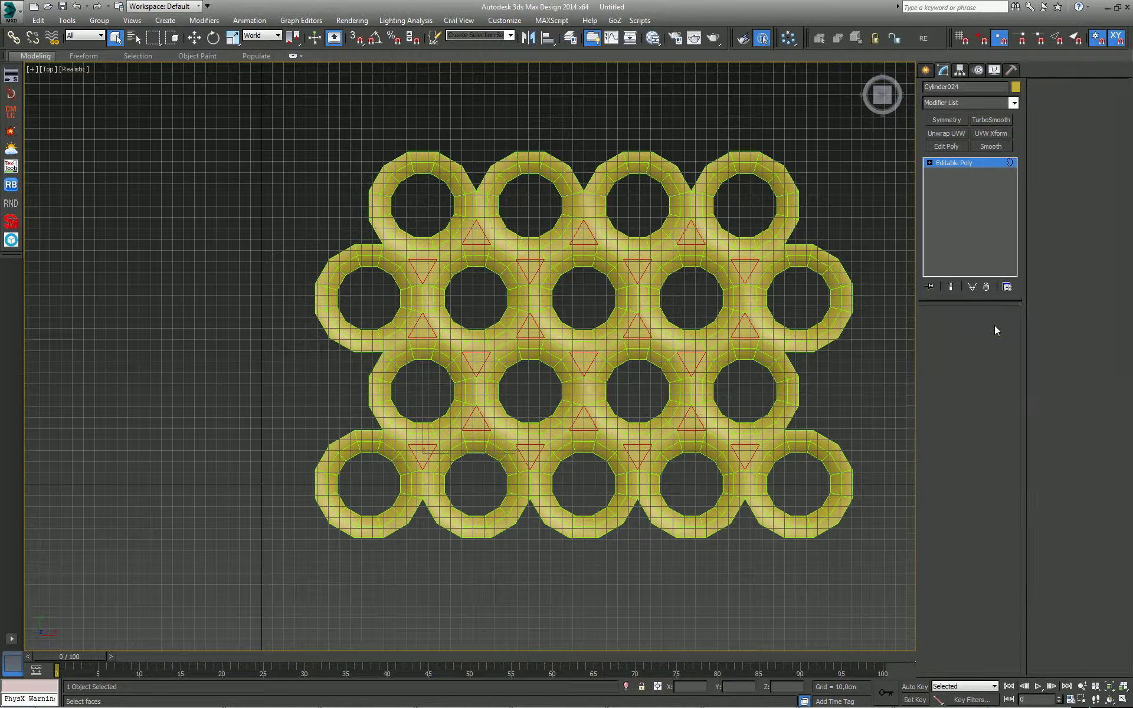
{"action": "left_click", "coordinate": [784, 356]}
{"action": "left_click", "coordinate": [1039, 455]}
Select the ring hole borders and trial-move them down in Z, then cancel so they stay flat
{"action": "left_click", "coordinate": [840, 424]}
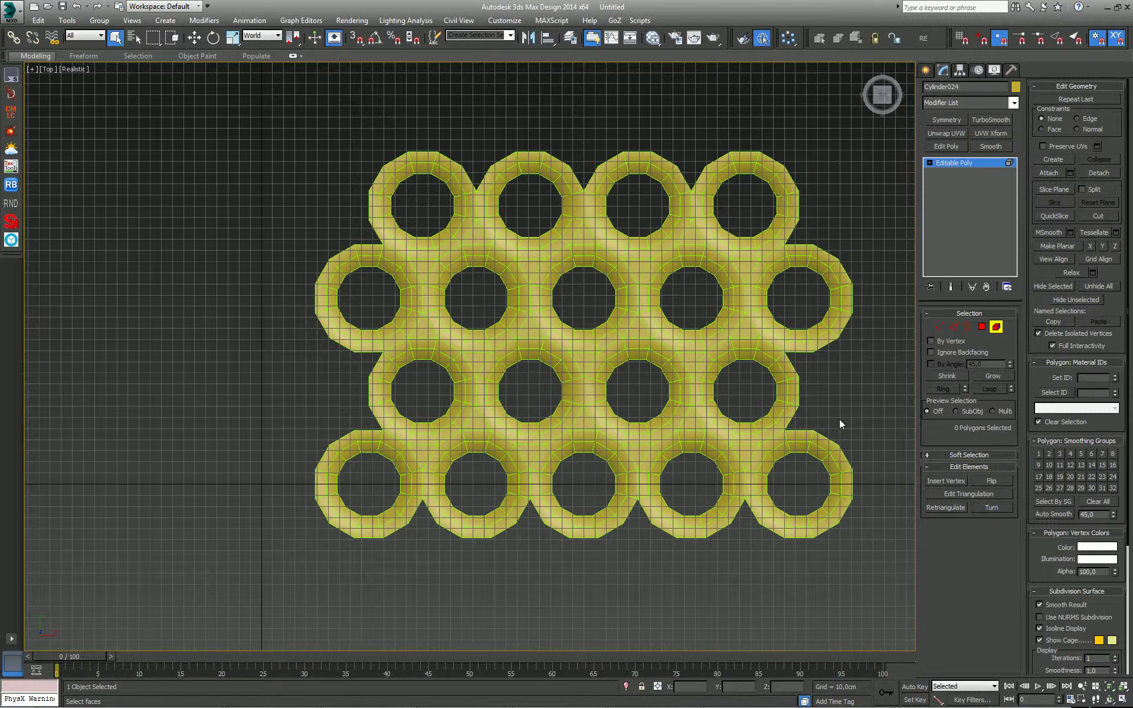
{"action": "middle_click_drag", "start_coordinate": [837, 420], "coordinate": [774, 412], "text": "alt"}
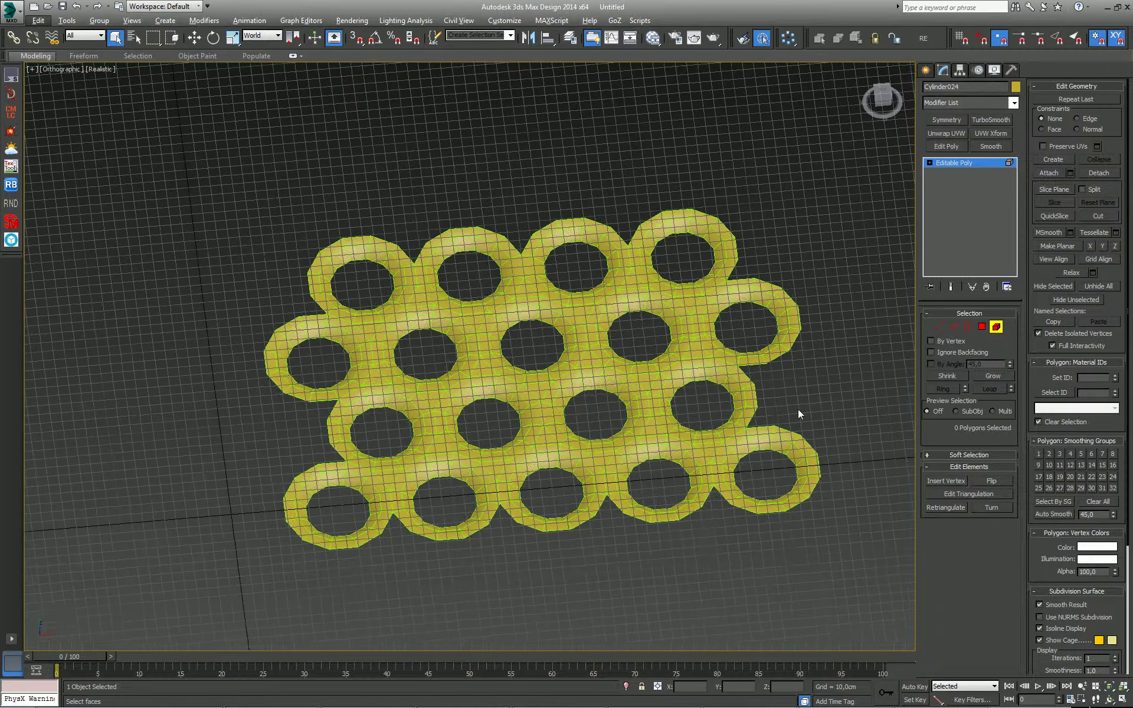
{"action": "key", "text": "3"}
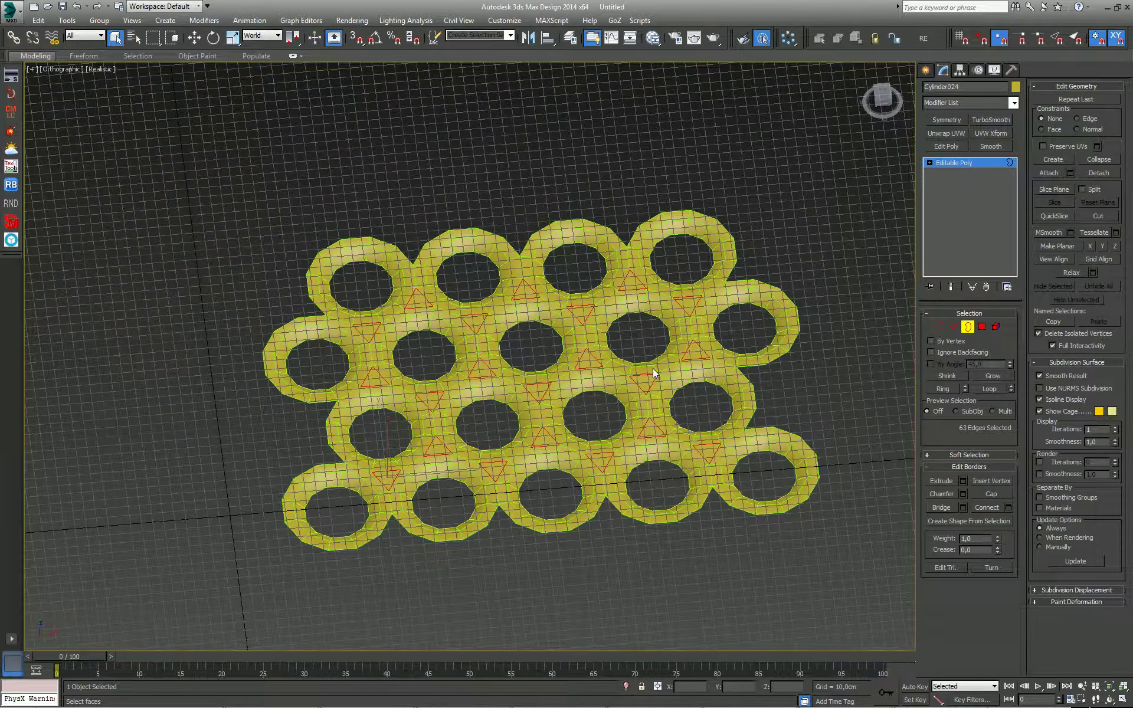
{"action": "key", "text": "ctrl+a"}
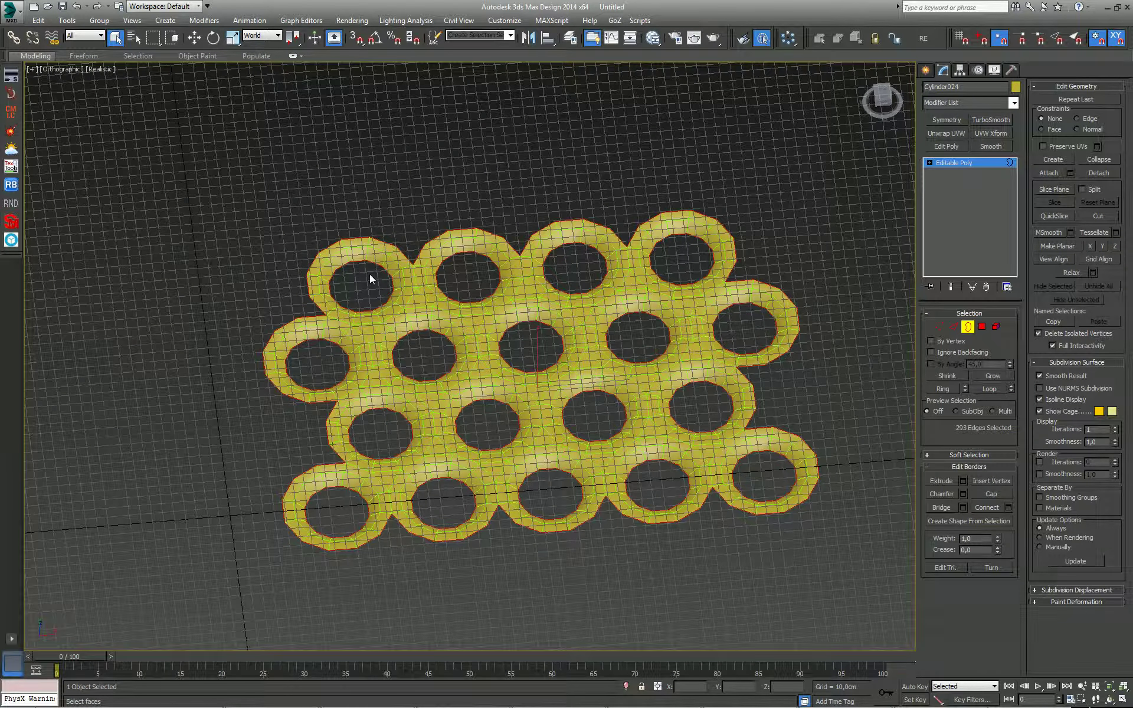
{"action": "left_click", "coordinate": [395, 250], "text": "alt"}
{"action": "key", "text": "w"}
{"action": "mouse_move", "coordinate": [459, 391]}
{"action": "middle_mouse_down", "text": "alt"}
{"action": "mouse_move", "coordinate": [514, 379]}
{"action": "mouse_move", "coordinate": [472, 348]}
{"action": "middle_mouse_up", "text": "alt"}
{"action": "scroll", "coordinate": [514, 379], "scroll_direction": "up", "scroll_amount": 5}
{"action": "left_click_drag", "start_coordinate": [357, 314], "coordinate": [367, 323]}
{"action": "right_click", "coordinate": [367, 323]}
Turn off Edged Faces and hide the grid for a clean shaded view of the plate
{"action": "scroll", "coordinate": [531, 383], "scroll_direction": "up", "scroll_amount": 3}
{"action": "scroll", "coordinate": [520, 381], "scroll_direction": "up", "scroll_amount": 2}
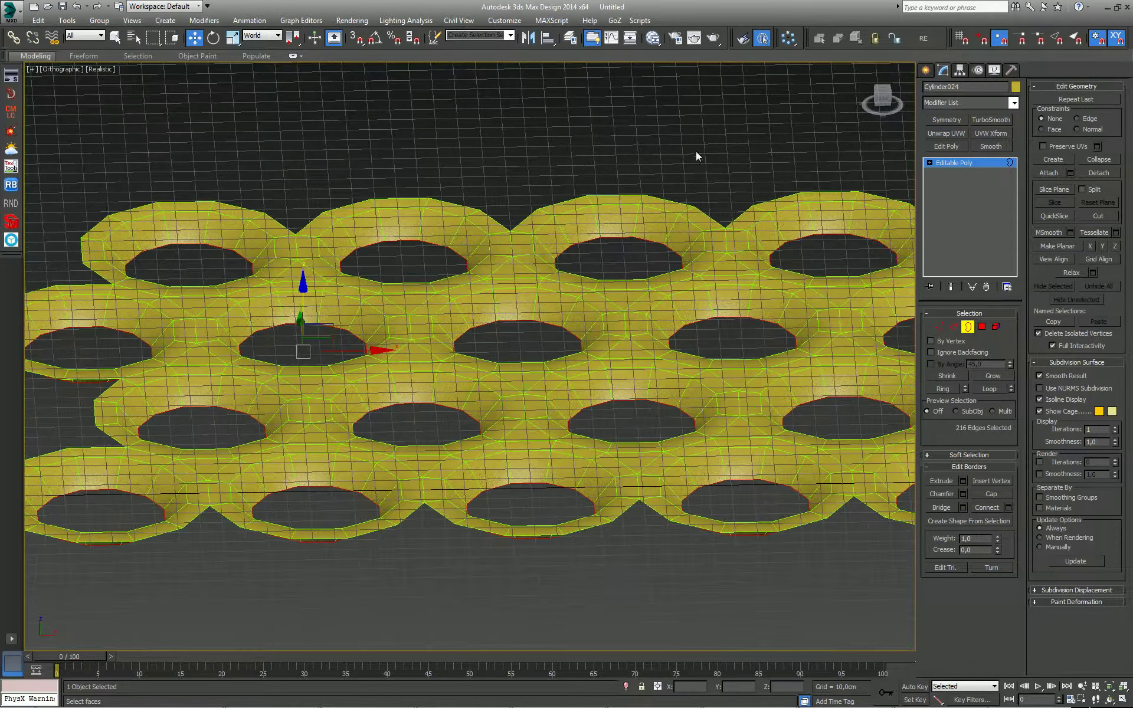
{"action": "left_click", "coordinate": [762, 38]}
{"action": "mouse_move", "coordinate": [694, 382]}
{"action": "middle_mouse_down"}
{"action": "mouse_move", "coordinate": [650, 392]}
{"action": "mouse_move", "coordinate": [660, 467]}
{"action": "mouse_move", "coordinate": [618, 434]}
{"action": "mouse_move", "coordinate": [631, 414]}
{"action": "middle_mouse_up"}
{"action": "key", "text": "g"}
{"action": "scroll", "coordinate": [676, 397], "scroll_direction": "down", "scroll_amount": 5}
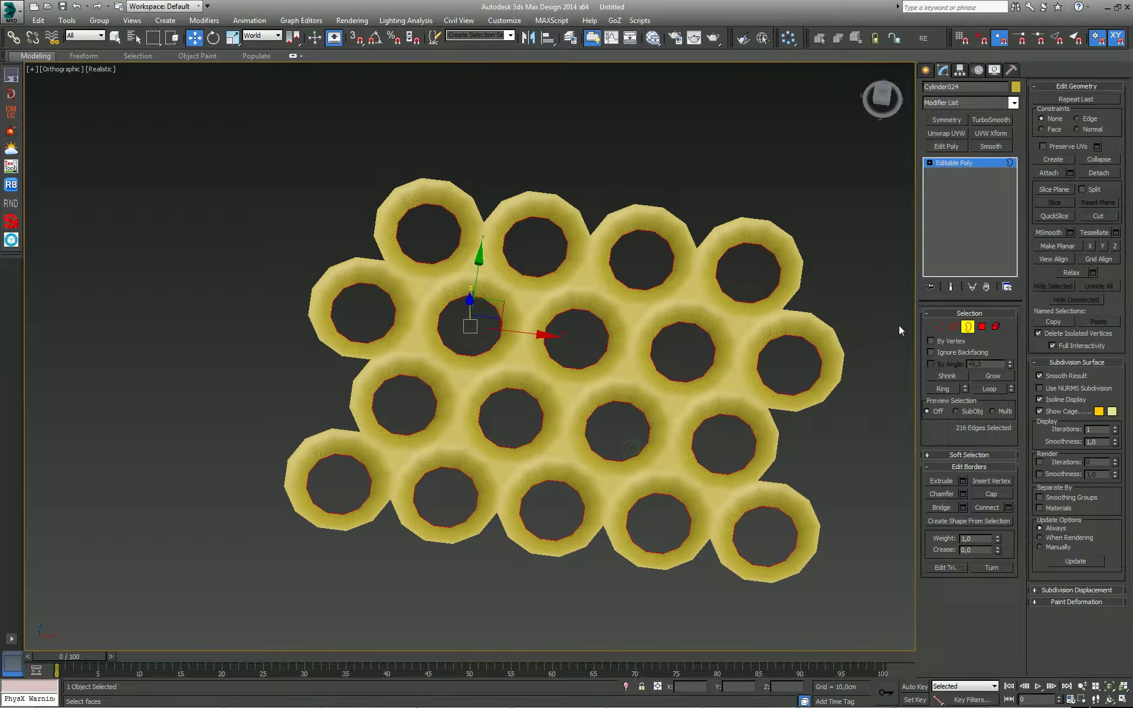
Exit Border mode and add a 1-iteration TurboSmooth modifier to the ring plate
{"action": "left_click", "coordinate": [968, 328]}
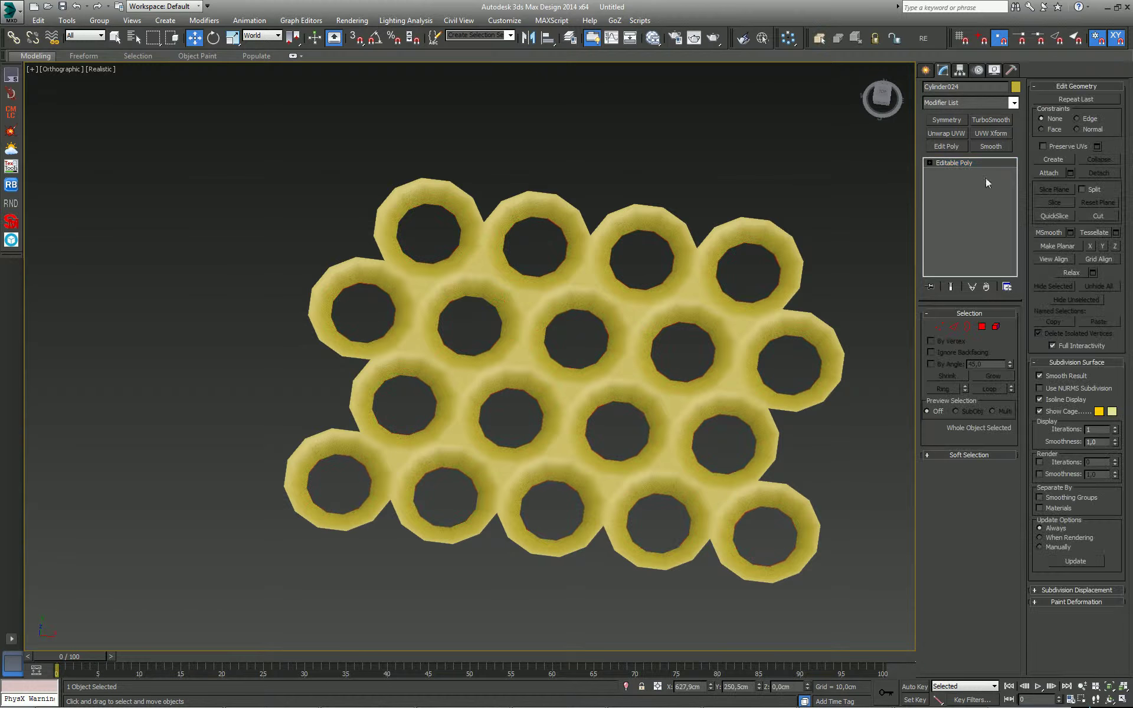
{"action": "left_click", "coordinate": [991, 119]}
{"action": "mouse_move", "coordinate": [698, 400]}
{"action": "middle_mouse_down", "text": "alt"}
{"action": "mouse_move", "coordinate": [678, 412]}
{"action": "mouse_move", "coordinate": [739, 390]}
{"action": "mouse_move", "coordinate": [718, 458]}
{"action": "mouse_move", "coordinate": [684, 455]}
{"action": "middle_mouse_up", "text": "alt"}
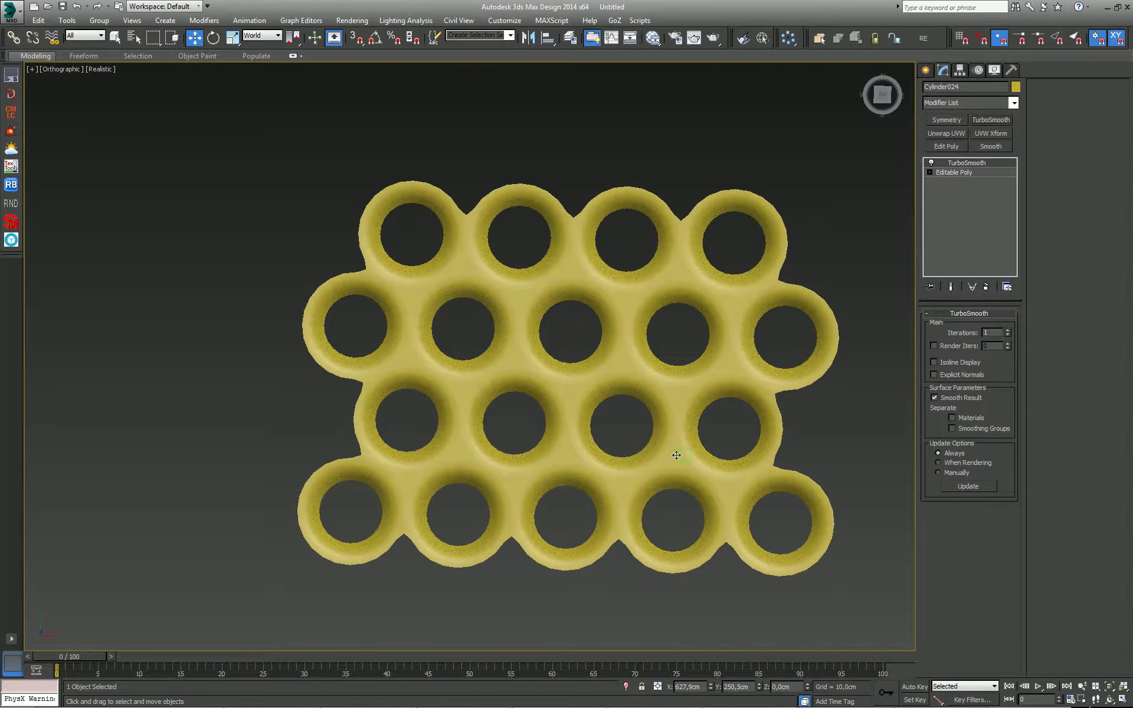